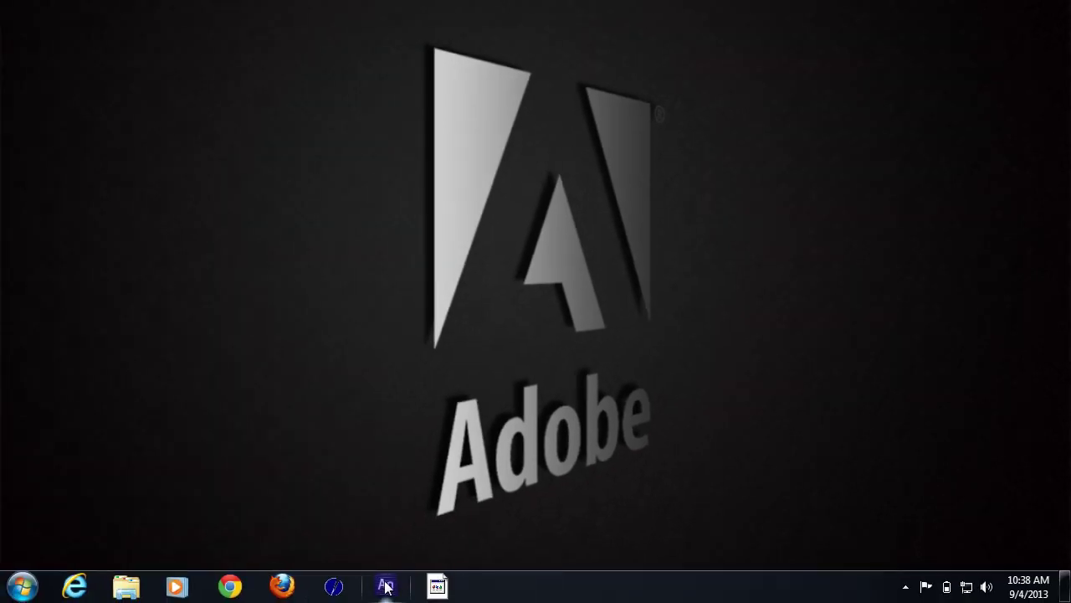
# Step: Launch Adobe Edge Animate CC from its taskbar icon
pyautogui.click(386, 586)
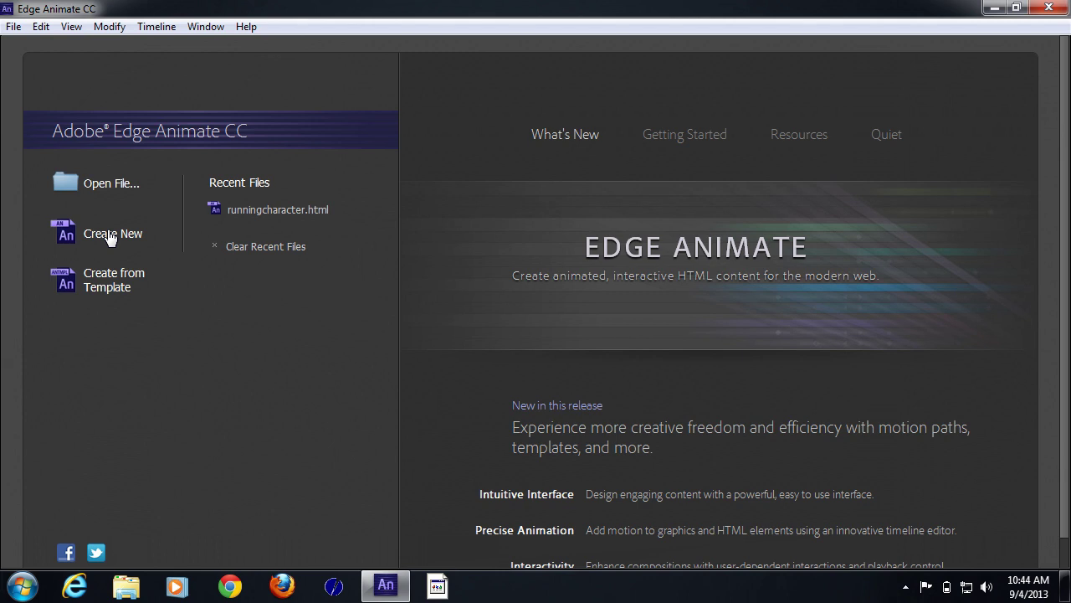
# Step: Create a new composition and import the Character.png sprite sheet onto the stage
pyautogui.click(119, 238)
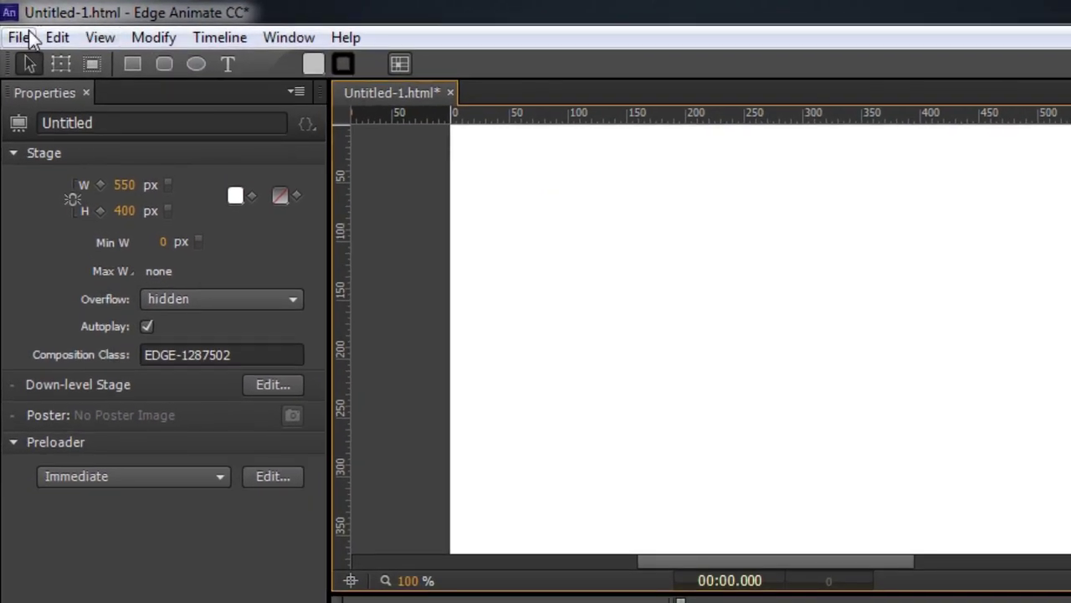
pyautogui.click(15, 30)
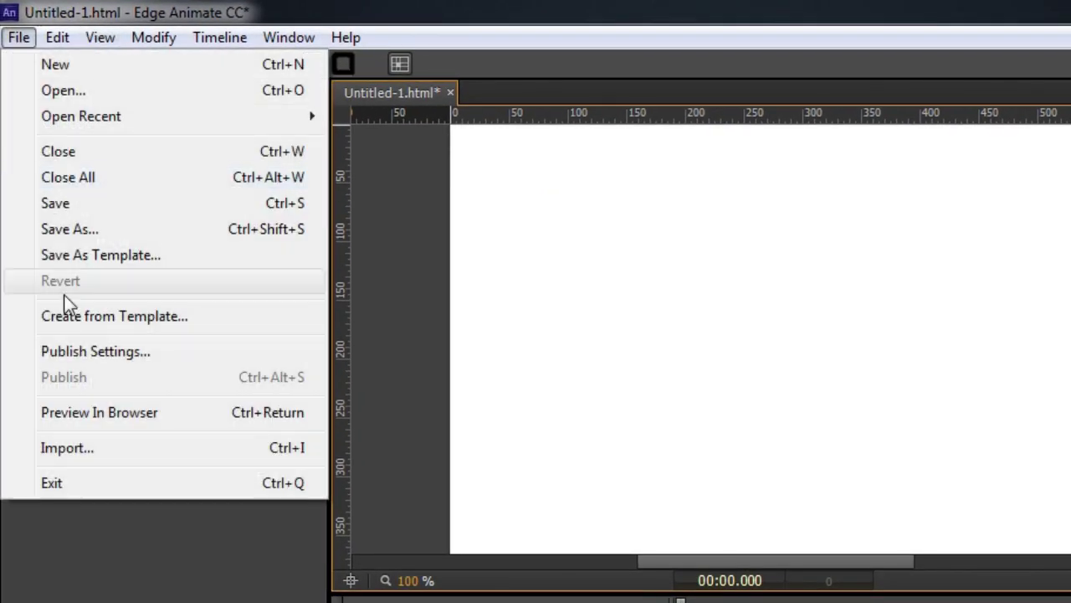
pyautogui.click(85, 450)
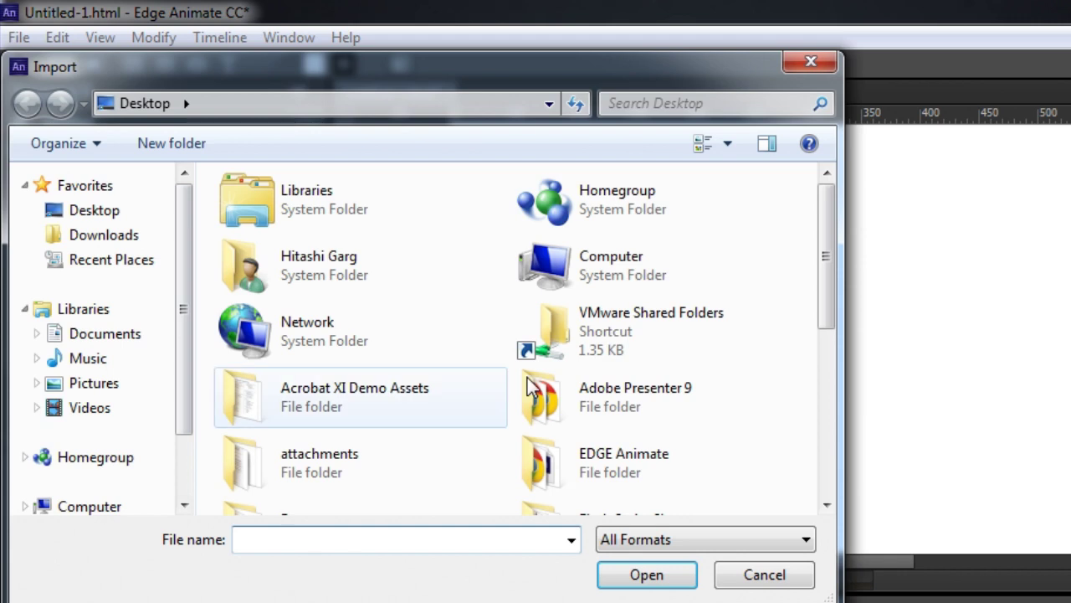
pyautogui.scroll(-10, 633, 376)
pyautogui.click(390, 461)
pyautogui.click(646, 574)
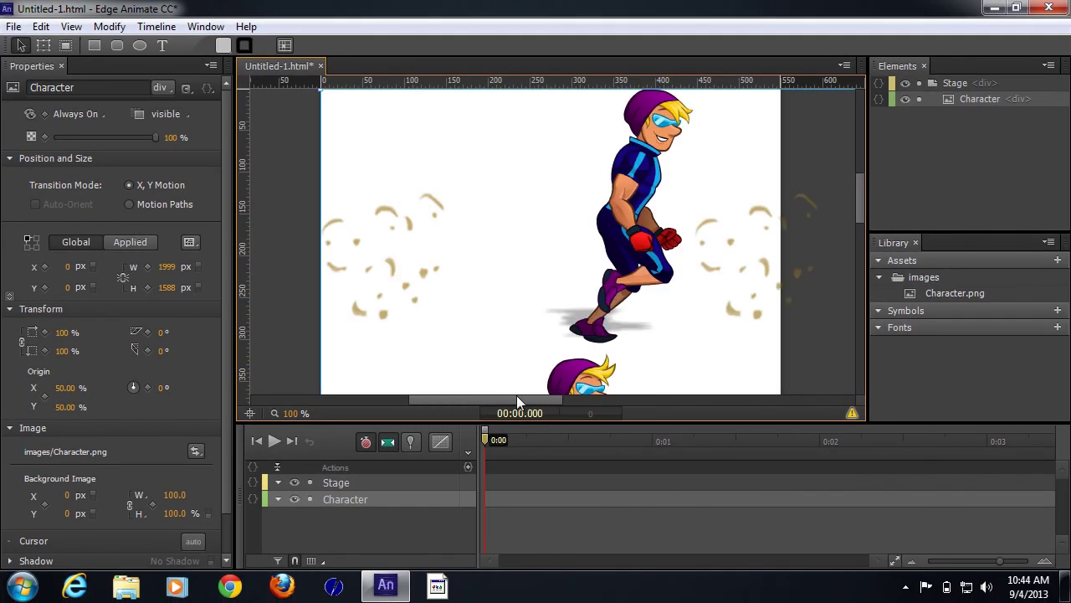
pyautogui.moveTo(513, 398)
pyautogui.mouseDown()
pyautogui.moveTo(663, 409)
pyautogui.moveTo(511, 401)
pyautogui.mouseUp()
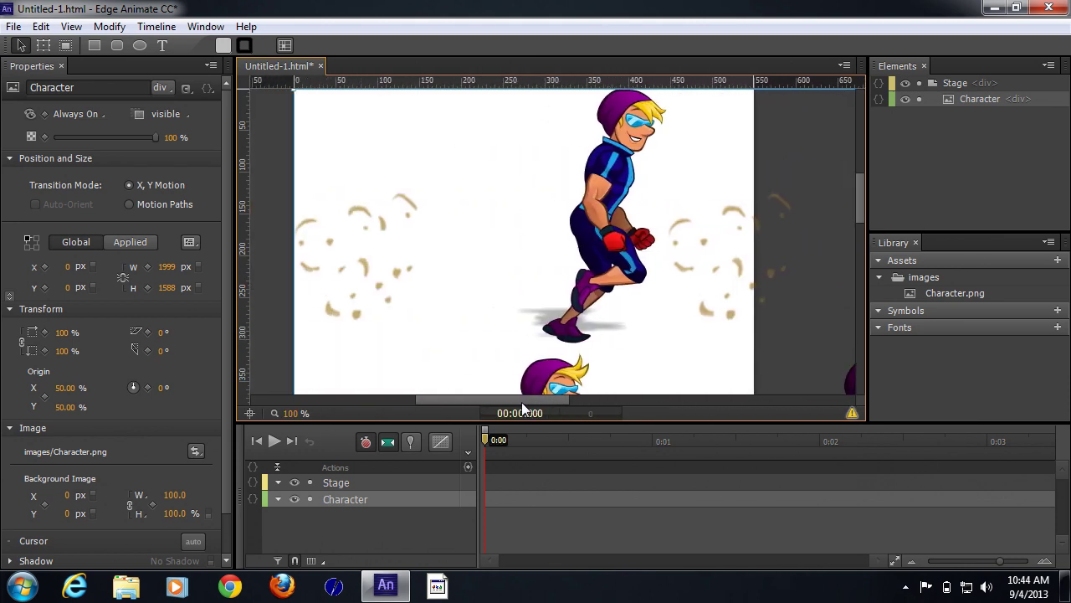
pyautogui.scroll(-5, 603, 315)
pyautogui.scroll(4, 602, 316)
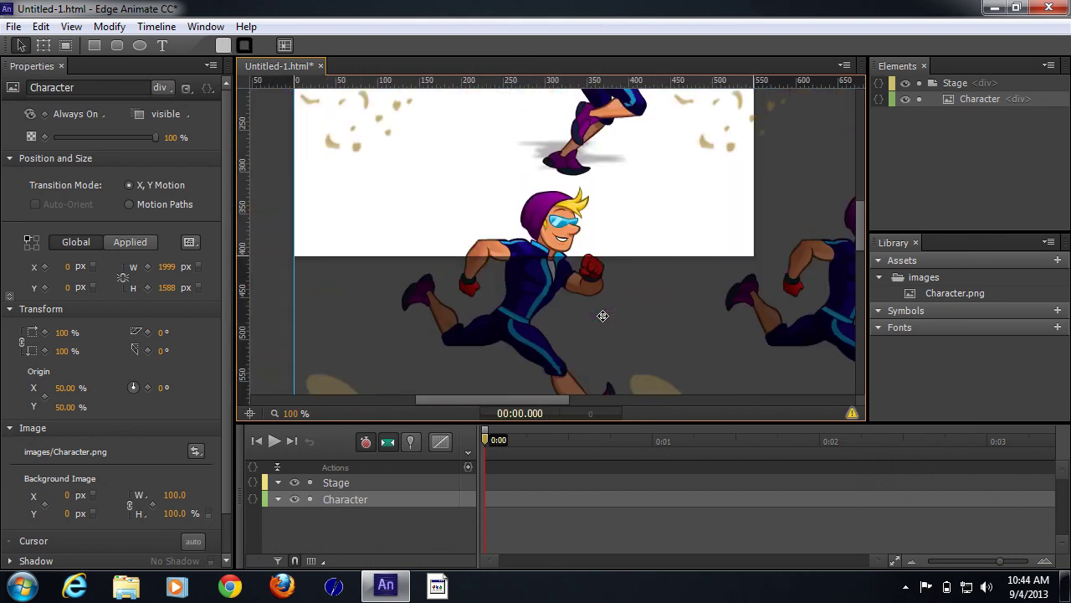
pyautogui.scroll(2, 603, 316)
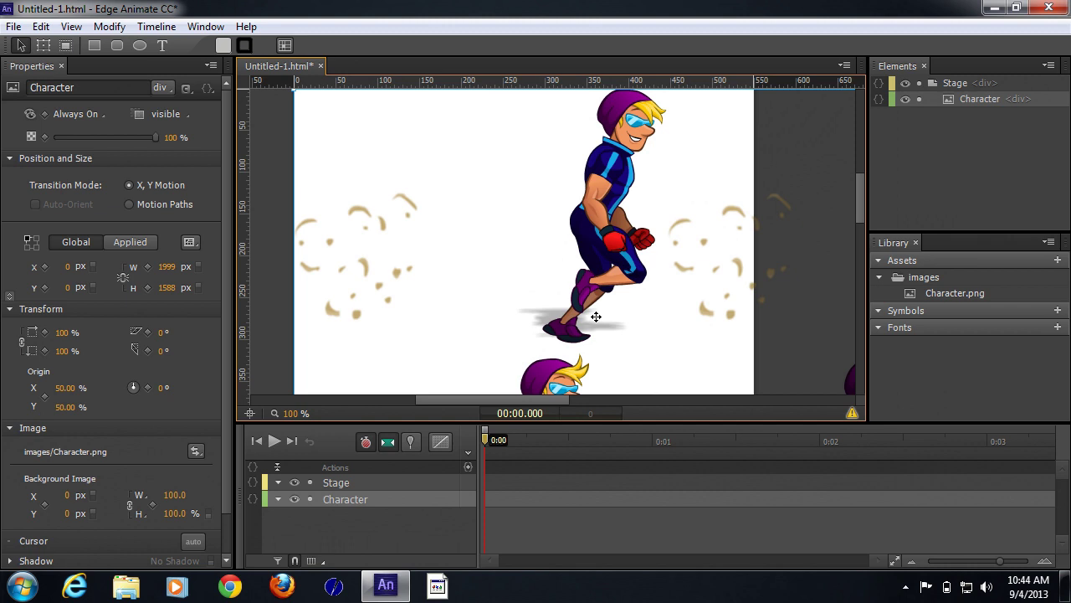
pyautogui.scroll(-2, 207, 438)
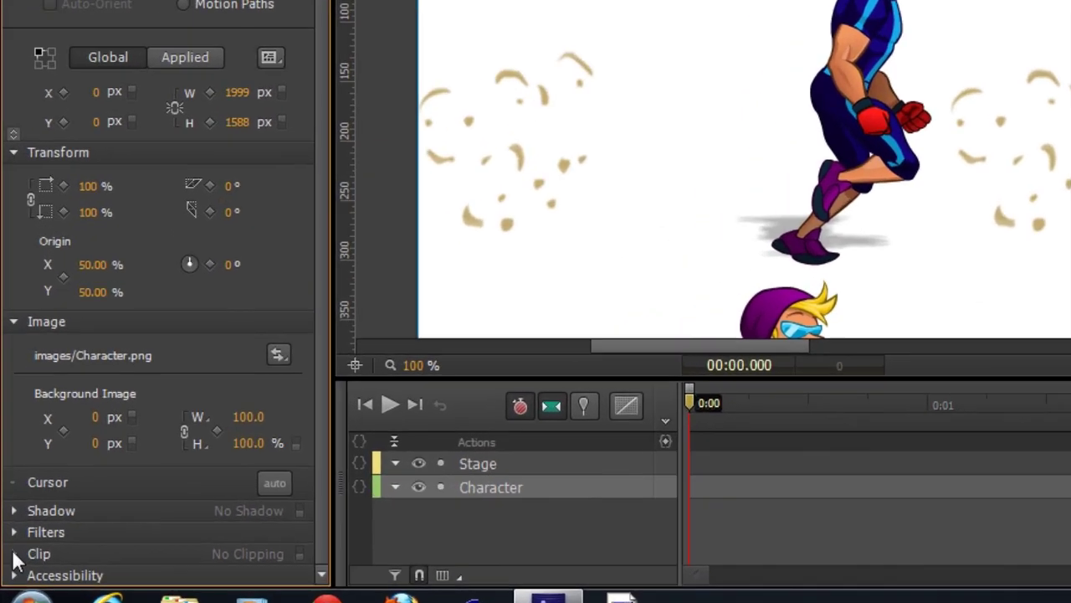
# Step: Turn on clipping for the Character element and set the timeline grid to 10 / second
pyautogui.click(13, 554)
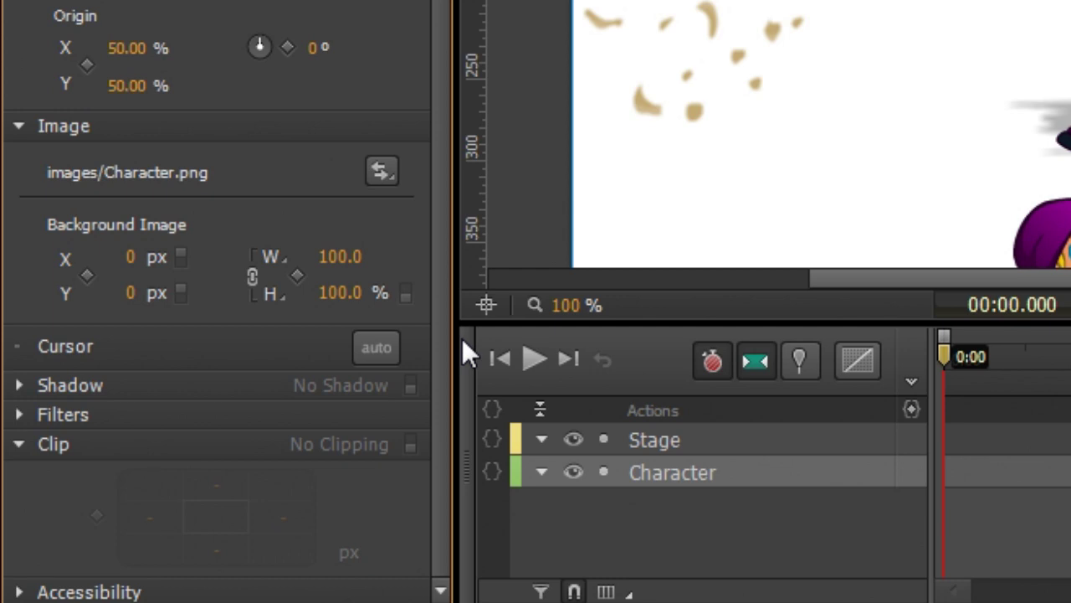
pyautogui.click(408, 442)
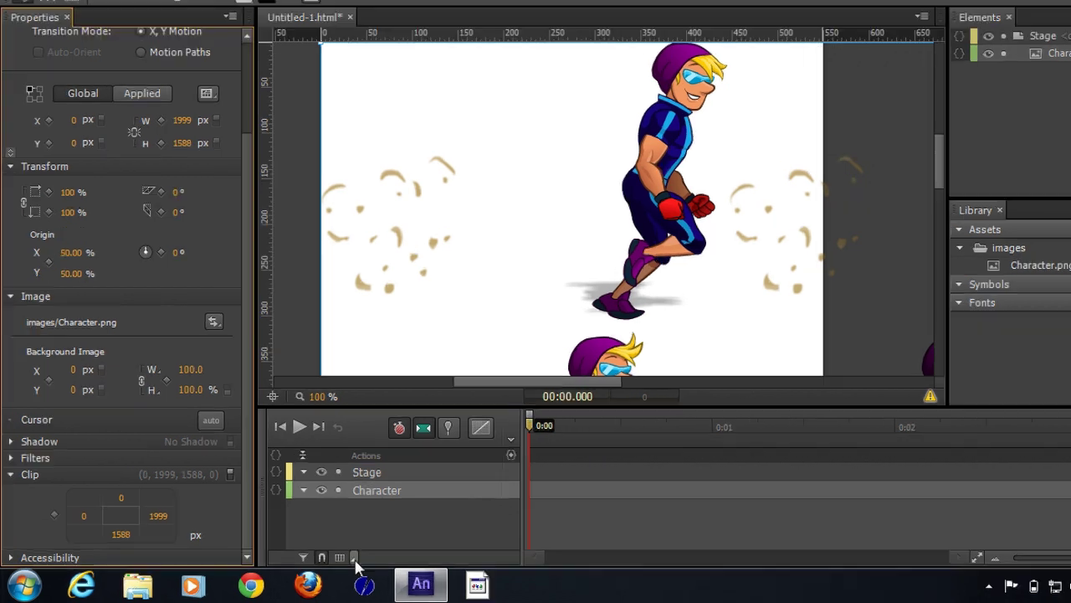
pyautogui.click(323, 560)
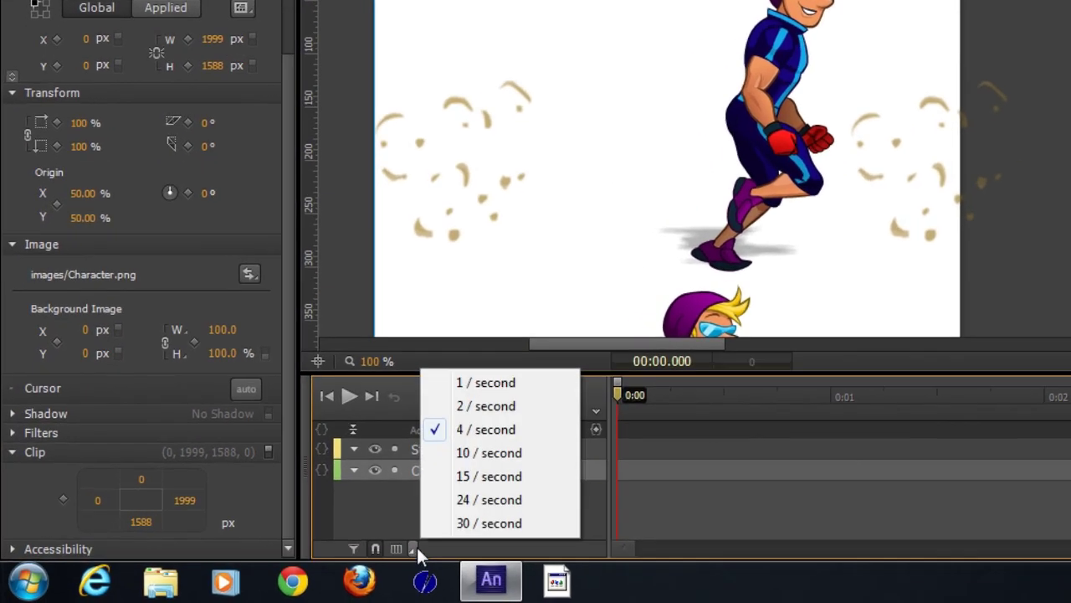
pyautogui.click(536, 445)
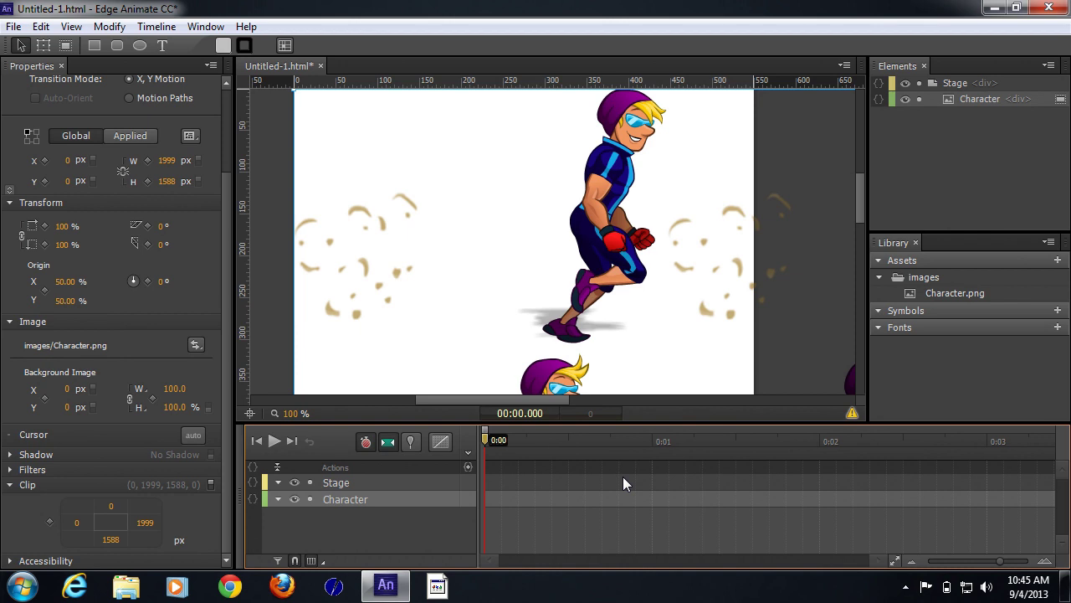
pyautogui.click(145, 522)
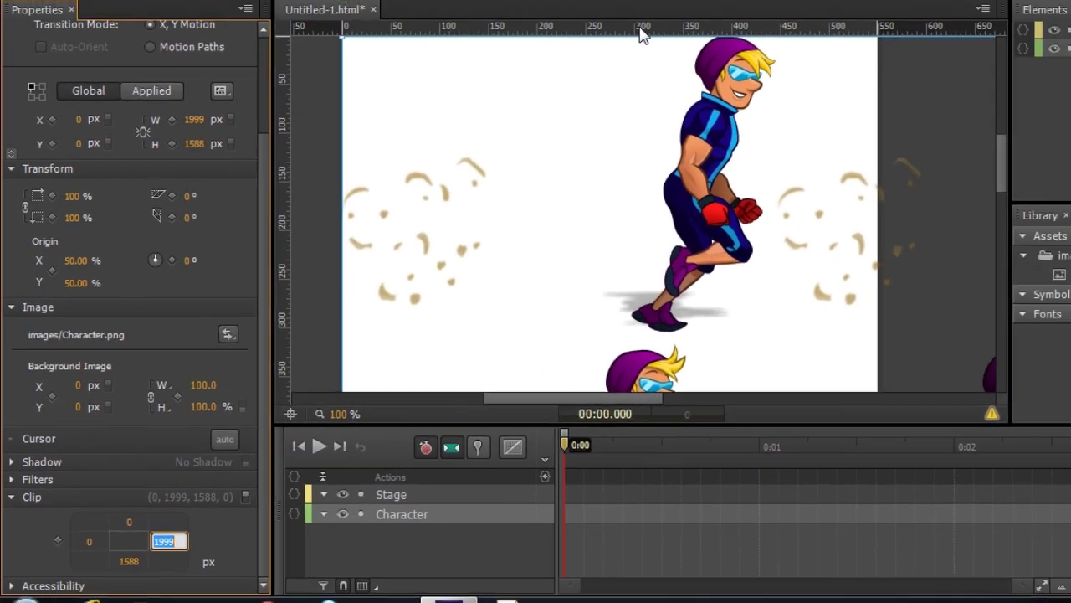
# Step: Drag ruler guides below the character's feet and beside the first running pose
pyautogui.moveTo(682, 5); pyautogui.dragTo(699, 295)
pyautogui.moveTo(566, 315); pyautogui.dragTo(568, 343)
pyautogui.moveTo(244, 197); pyautogui.dragTo(667, 218)
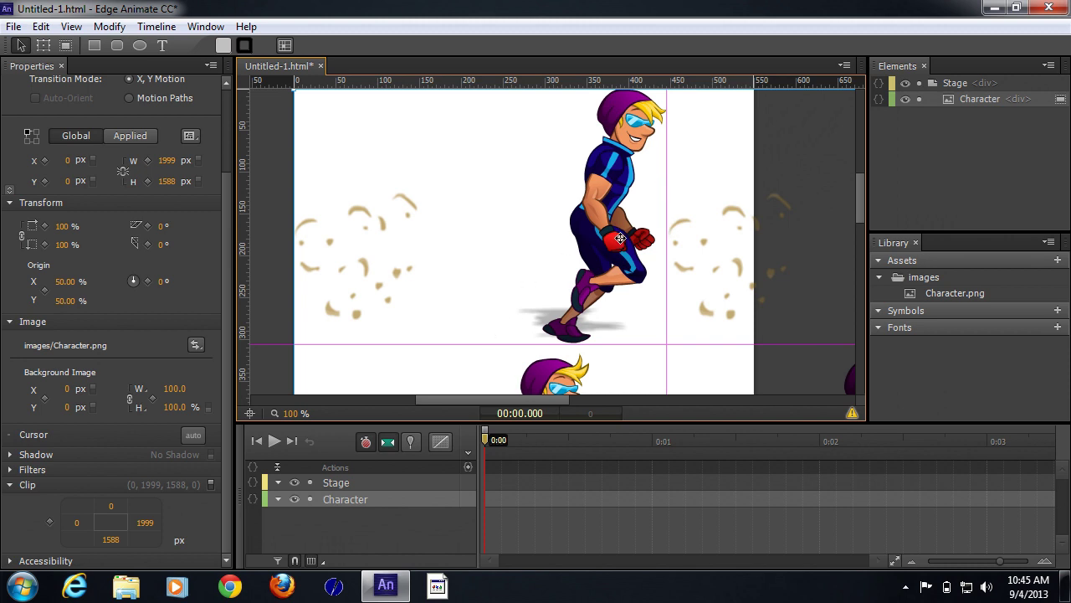
# Step: Set the Character clip to right 446 px and bottom 305 px
pyautogui.click(139, 524)
pyautogui.write('400')
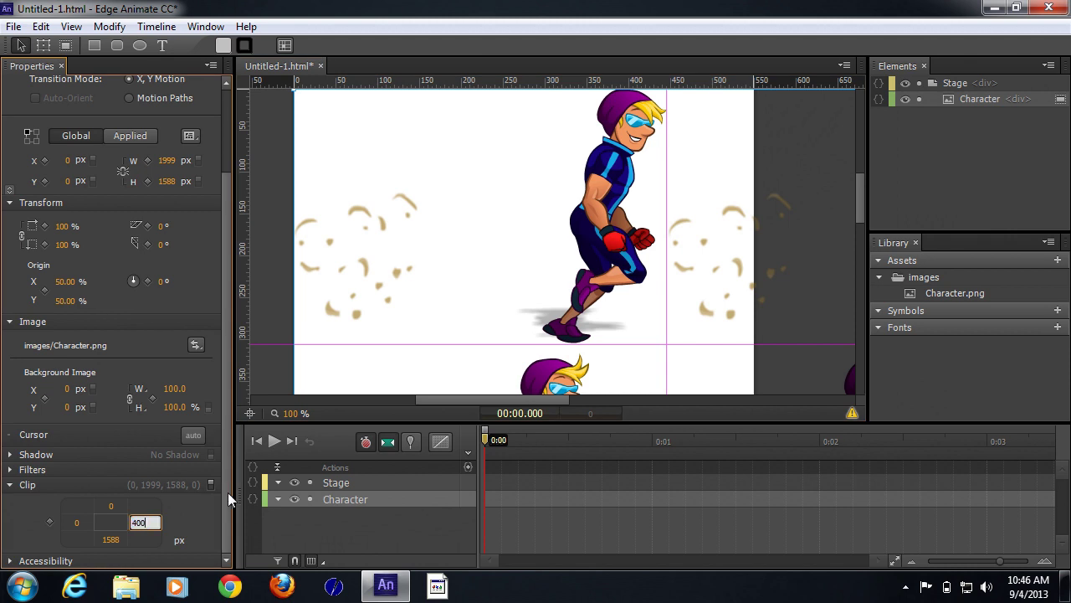
pyautogui.press('Return')
pyautogui.click(106, 540)
pyautogui.write('40')
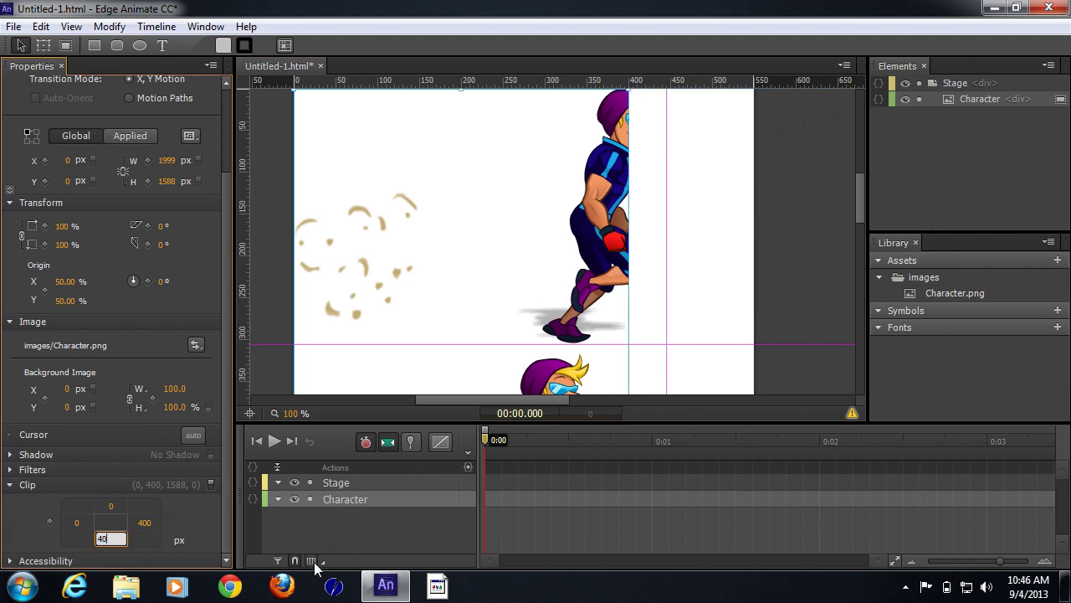
pyautogui.write('0')
pyautogui.press('Return')
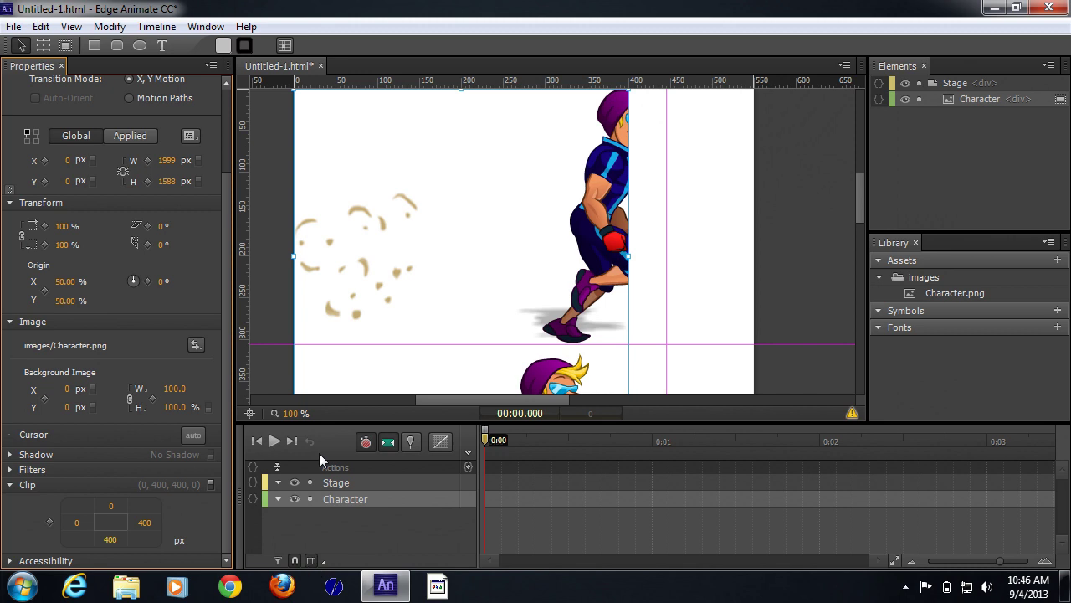
pyautogui.moveTo(144, 522); pyautogui.dragTo(188, 522)
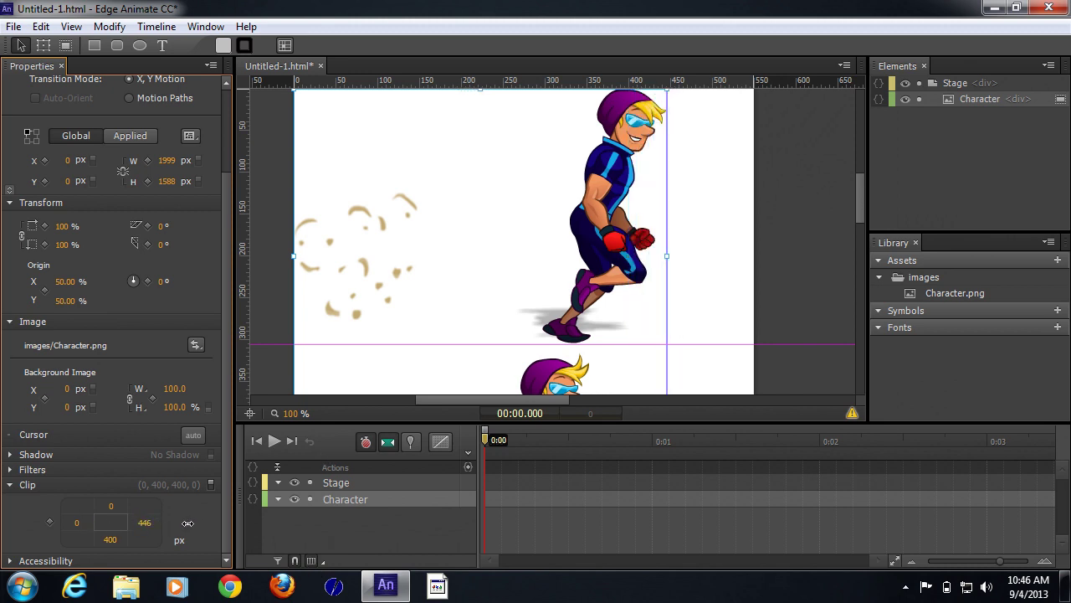
pyautogui.moveTo(111, 538); pyautogui.dragTo(31, 536)
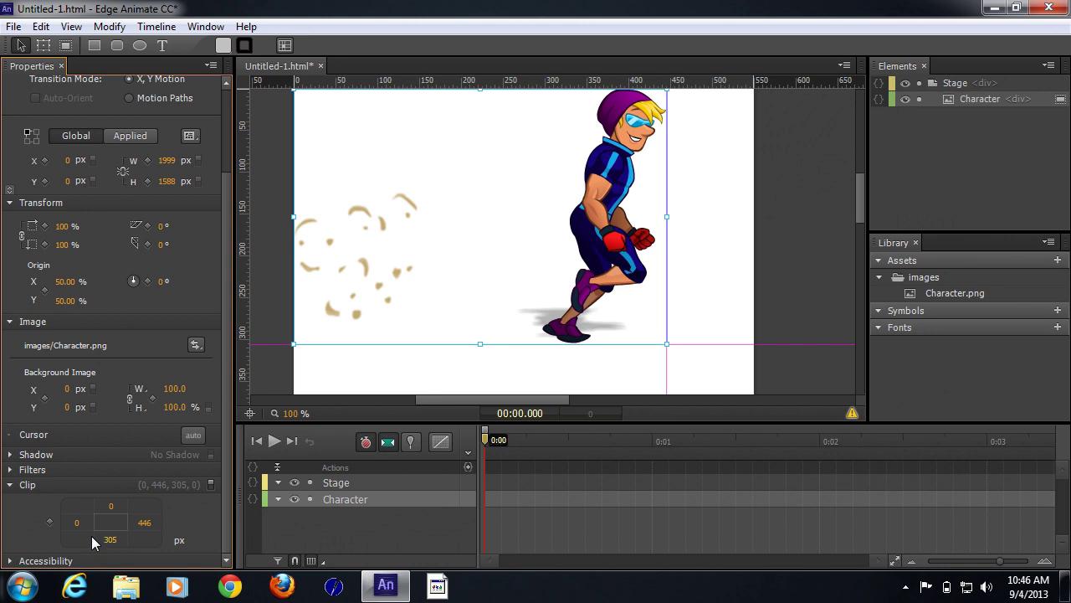
# Step: Key Clip and Background Position at 0:00, then key background X -447 at 0:00.100
pyautogui.click(49, 522)
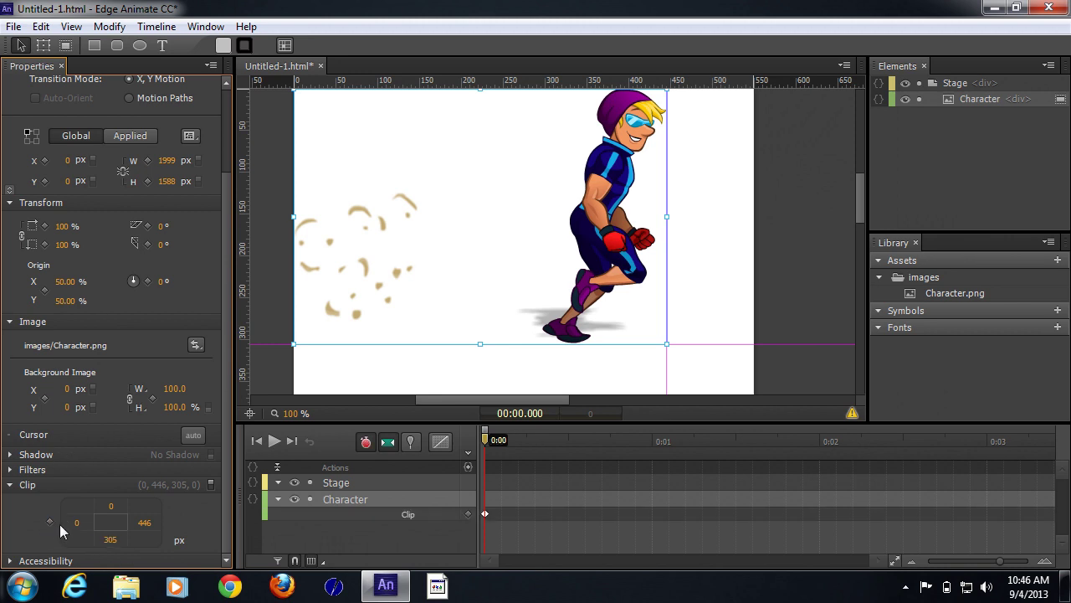
pyautogui.click(45, 399)
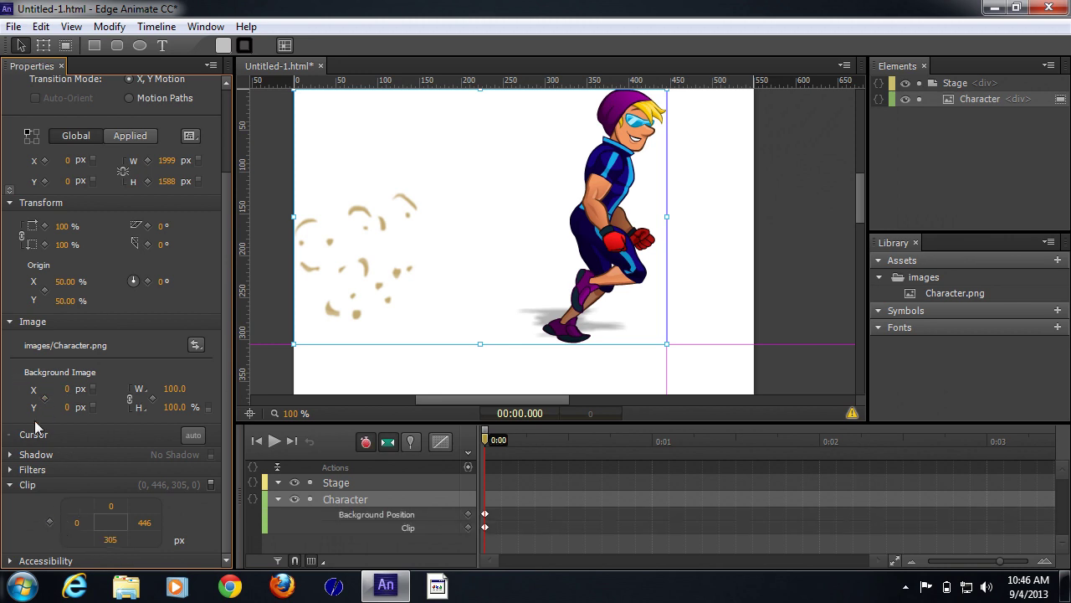
pyautogui.moveTo(488, 438); pyautogui.dragTo(503, 446)
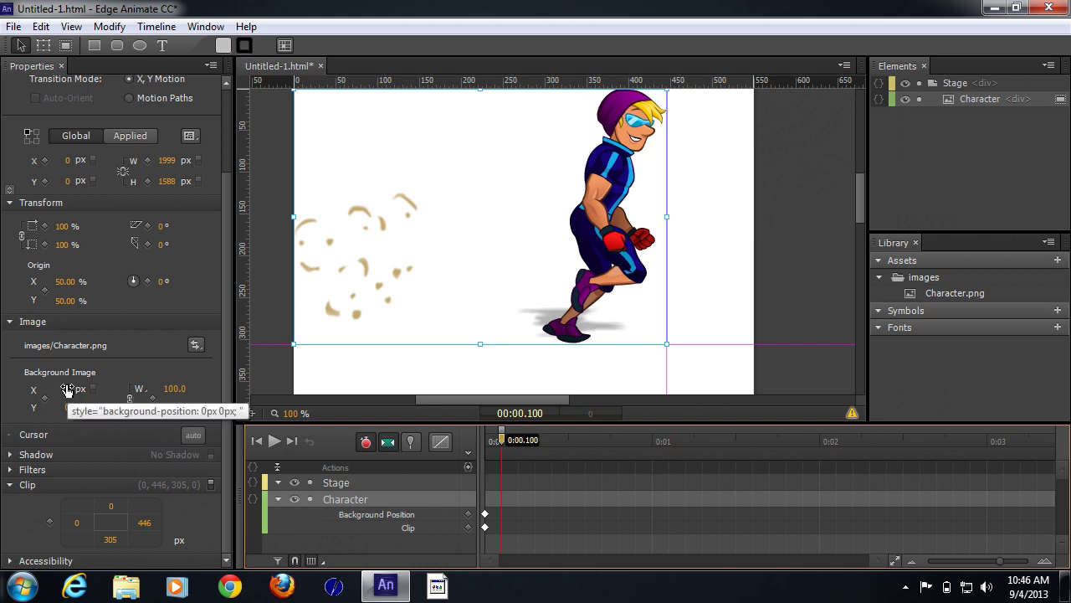
pyautogui.moveTo(67, 391); pyautogui.dragTo(100, 409)
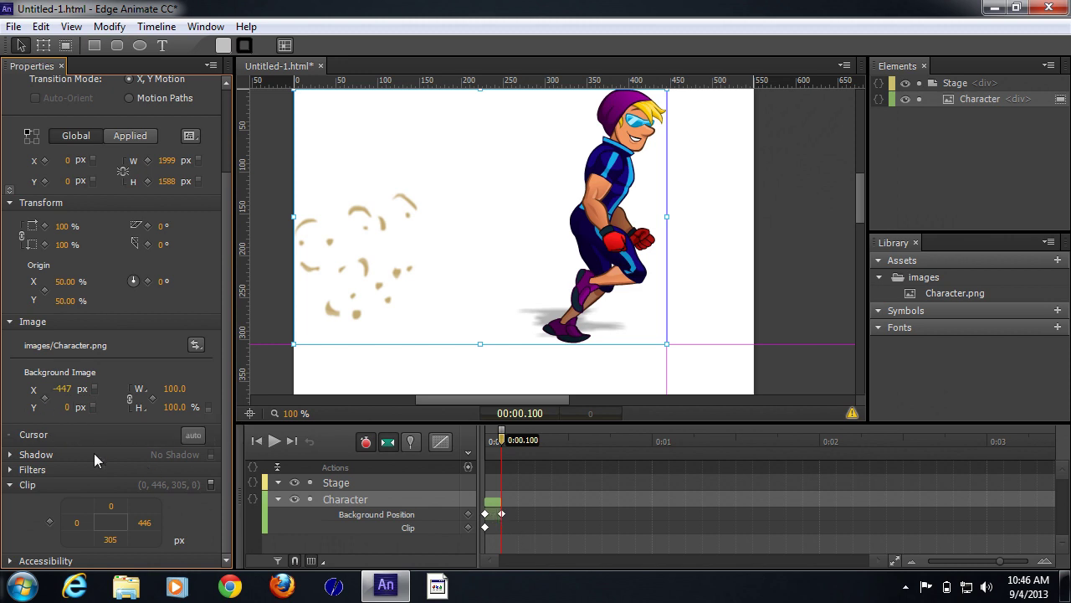
pyautogui.click(49, 522)
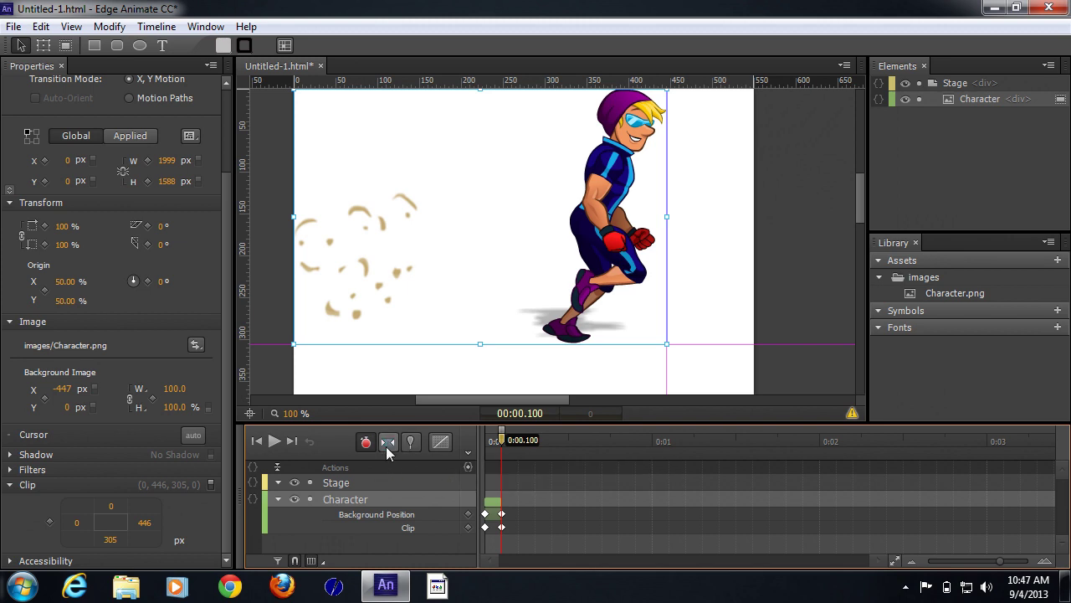
# Step: Turn off Auto-Keyframe, delete all Character keyframes, and return the playhead to 0:00
pyautogui.click(372, 448)
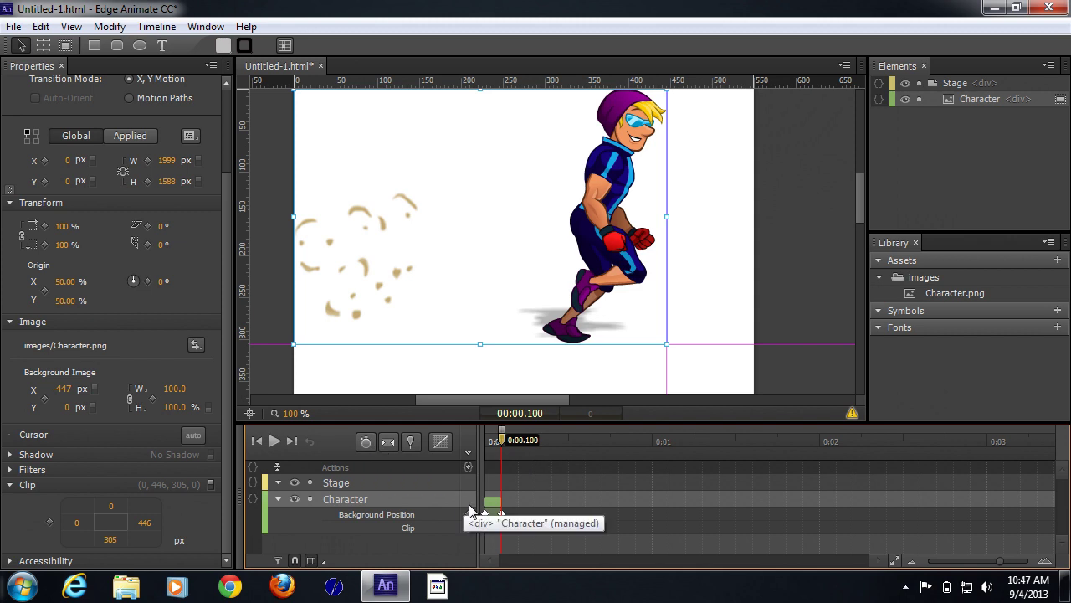
pyautogui.click(490, 502)
pyautogui.rightClick(491, 502)
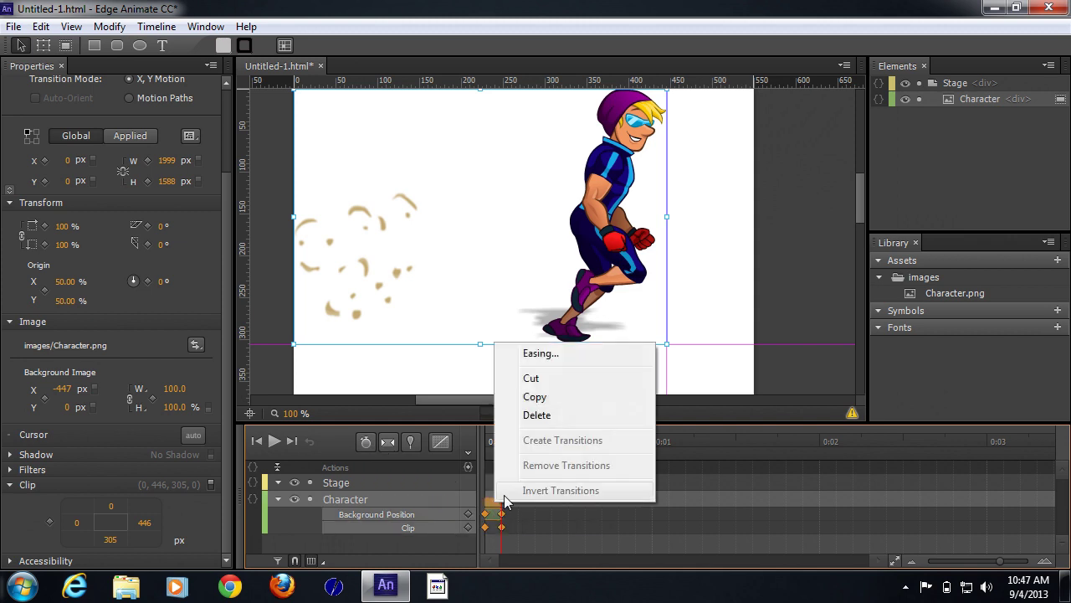
pyautogui.click(546, 415)
pyautogui.moveTo(500, 438); pyautogui.dragTo(482, 436)
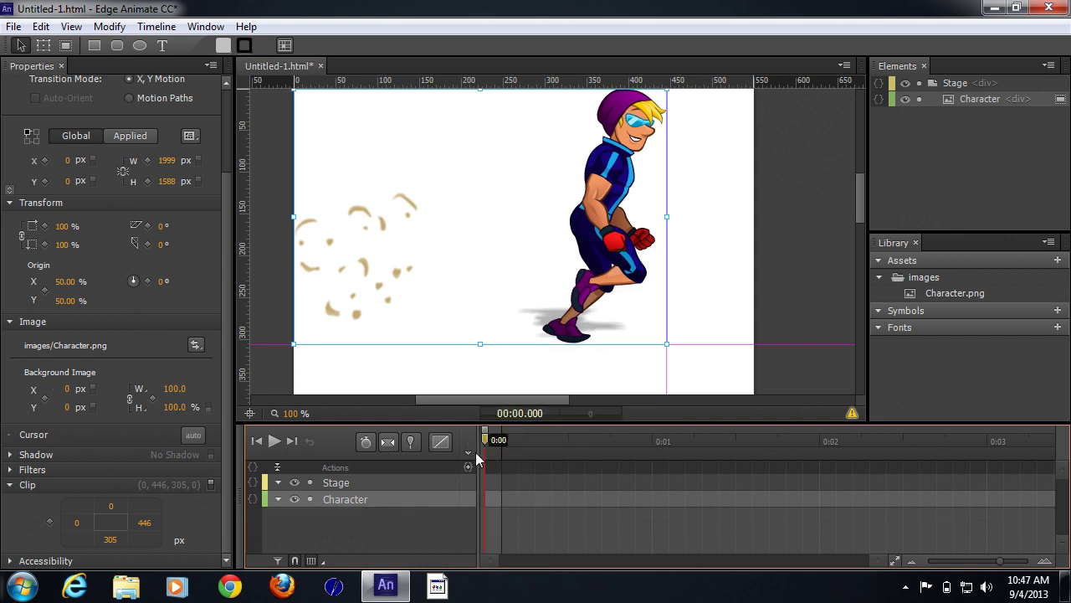
pyautogui.click(503, 244)
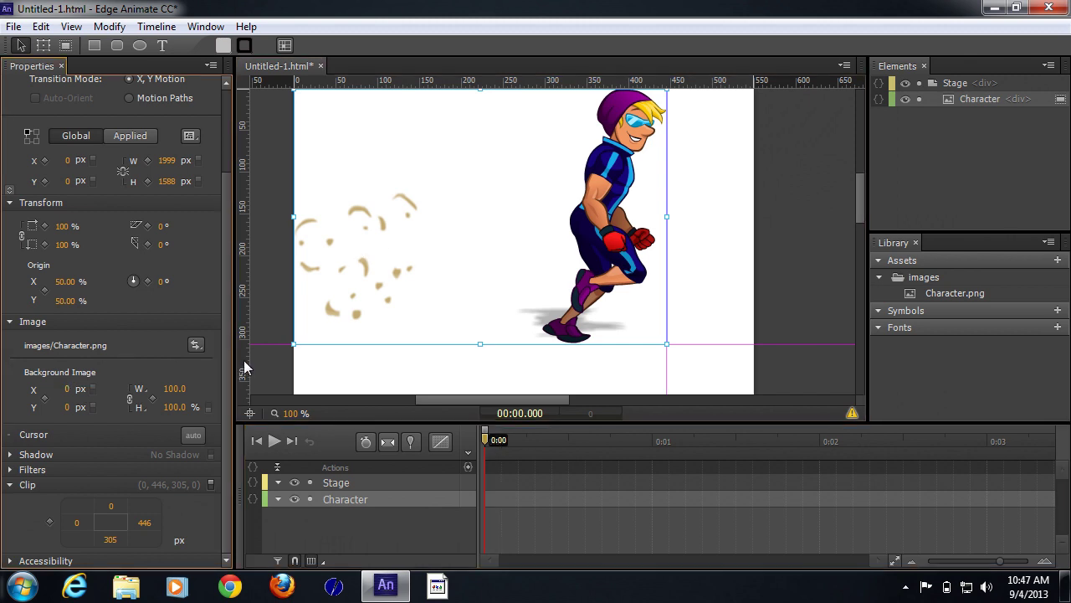
# Step: Key Background Position and Clip at 0:00, then set background X to -448 at 0:00.100
pyautogui.click(45, 399)
pyautogui.click(47, 519)
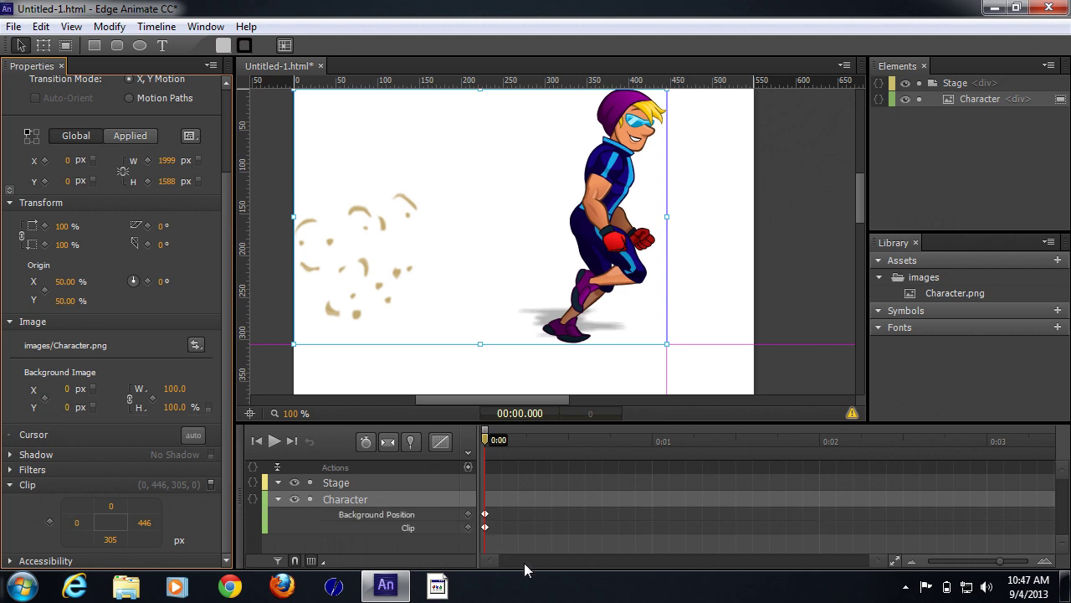
pyautogui.click(488, 441)
pyautogui.moveTo(488, 441); pyautogui.dragTo(501, 440)
pyautogui.moveTo(65, 389); pyautogui.dragTo(37, 394)
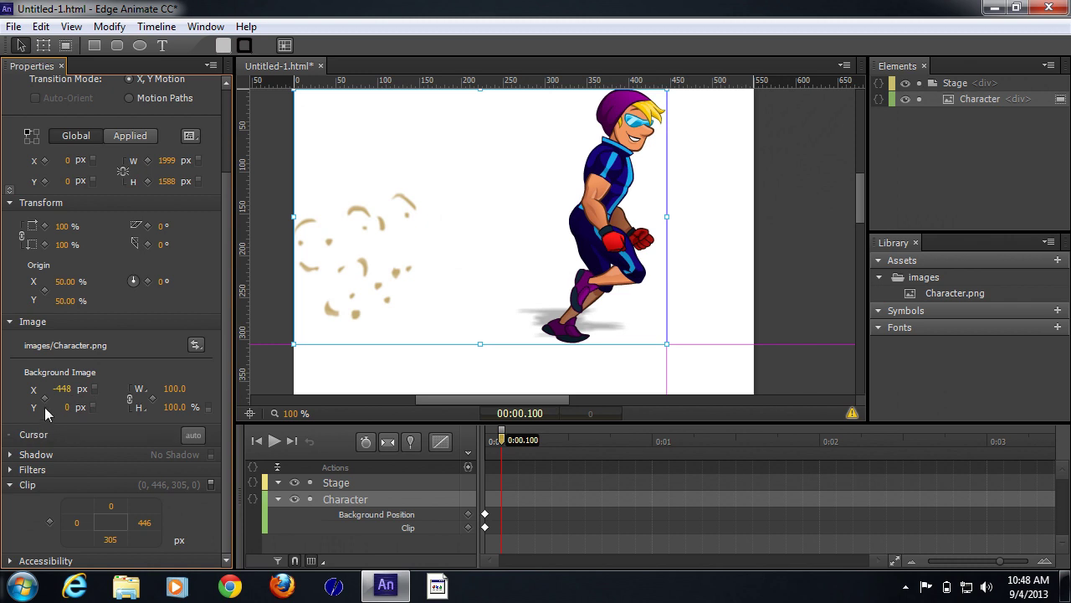
# Step: Key the clip at 0:00.100 and move the playhead to 0:00.200
pyautogui.click(50, 519)
pyautogui.moveTo(503, 441); pyautogui.dragTo(516, 444)
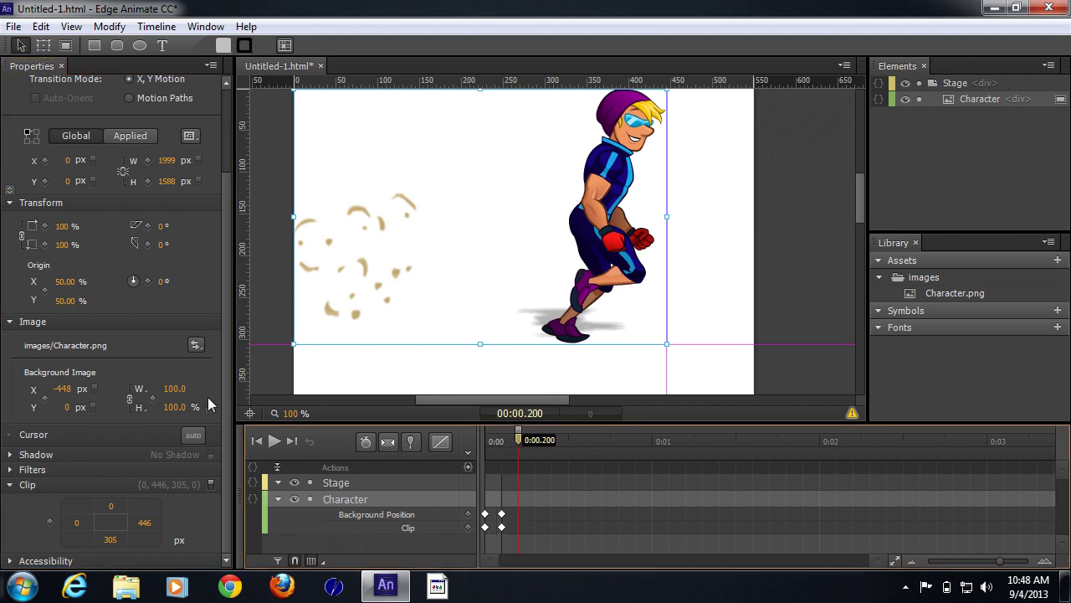
pyautogui.moveTo(57, 390); pyautogui.dragTo(42, 395)
# Step: At 0:00.200, set background X to -924 and clip bottom to 312, keying the background position
pyautogui.click(77, 393)
pyautogui.write('-591')
pyautogui.press('Return')
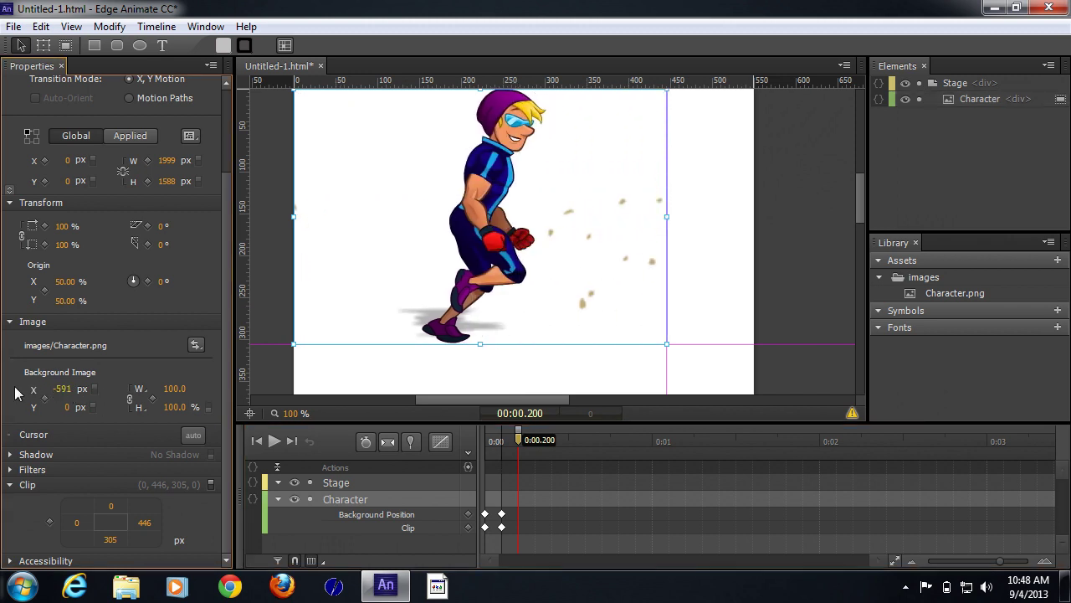
pyautogui.doubleClick(67, 390)
pyautogui.write('-667')
pyautogui.press('Return')
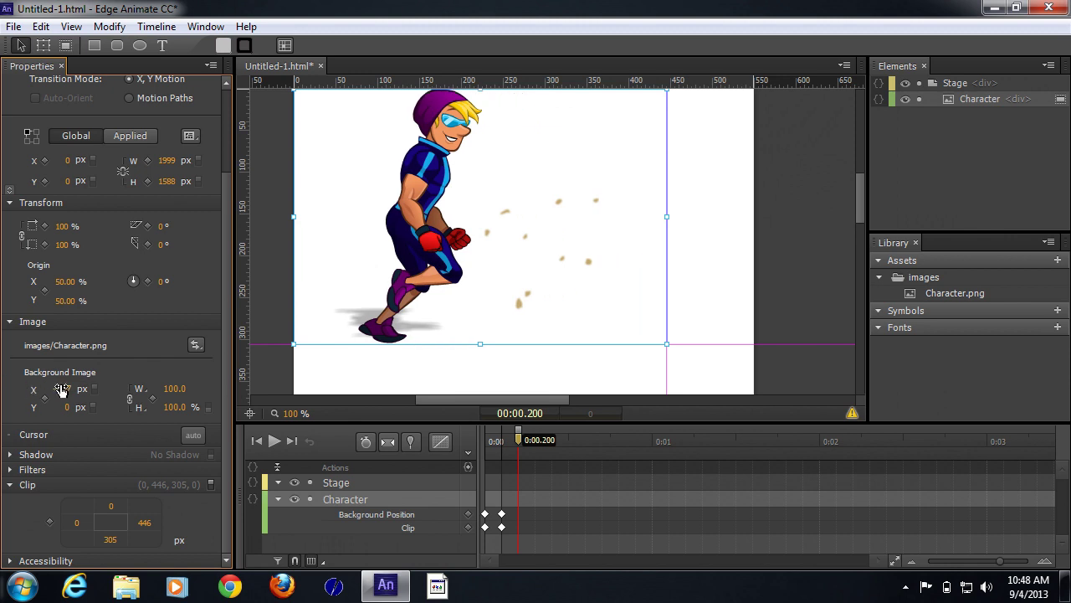
pyautogui.moveTo(63, 390); pyautogui.dragTo(5, 385)
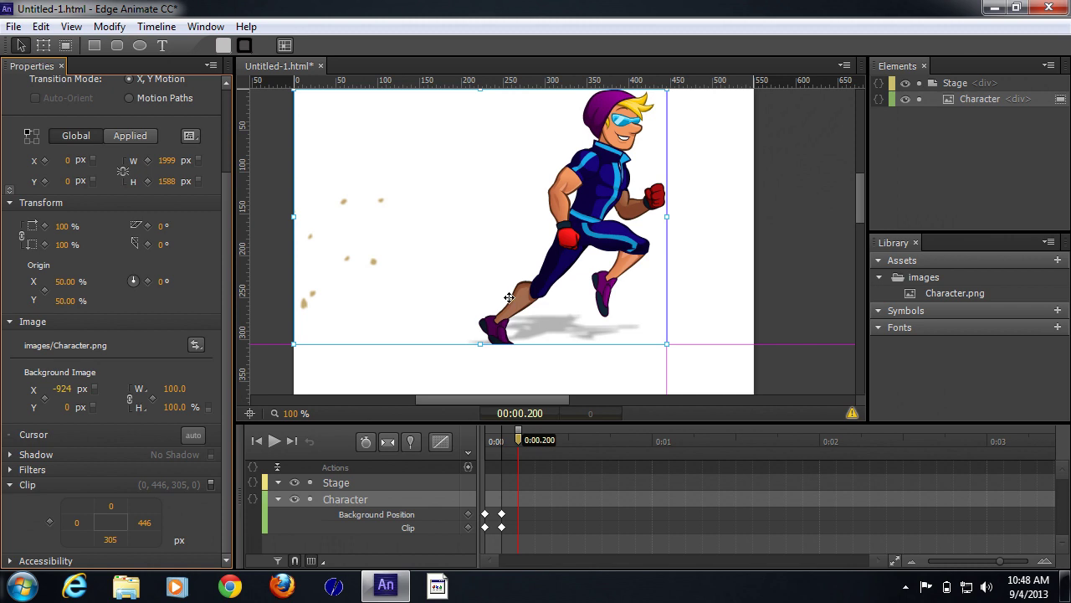
pyautogui.moveTo(110, 542); pyautogui.dragTo(114, 543)
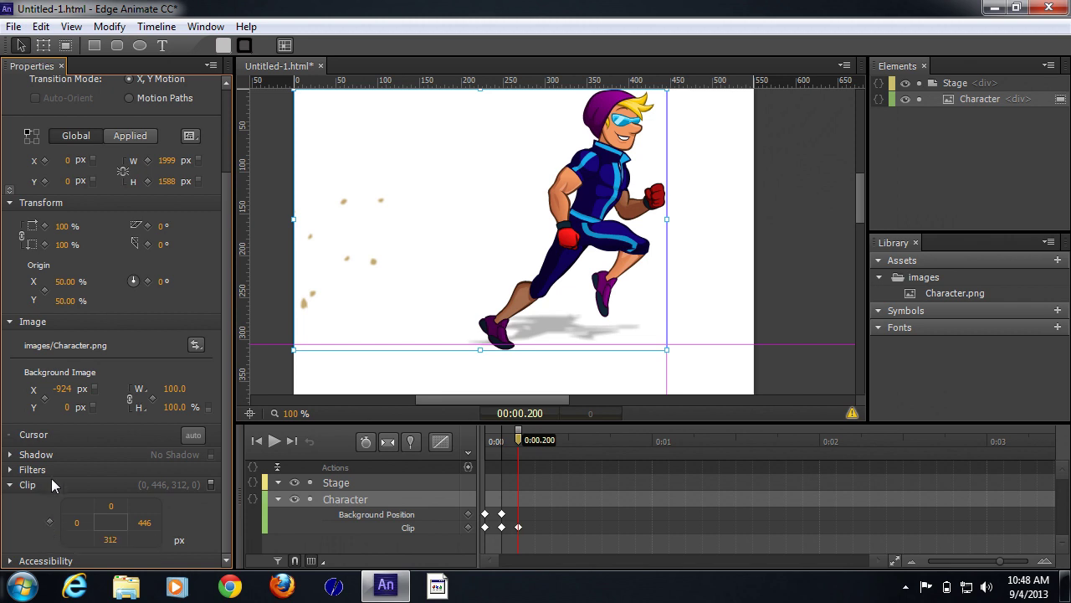
pyautogui.click(44, 400)
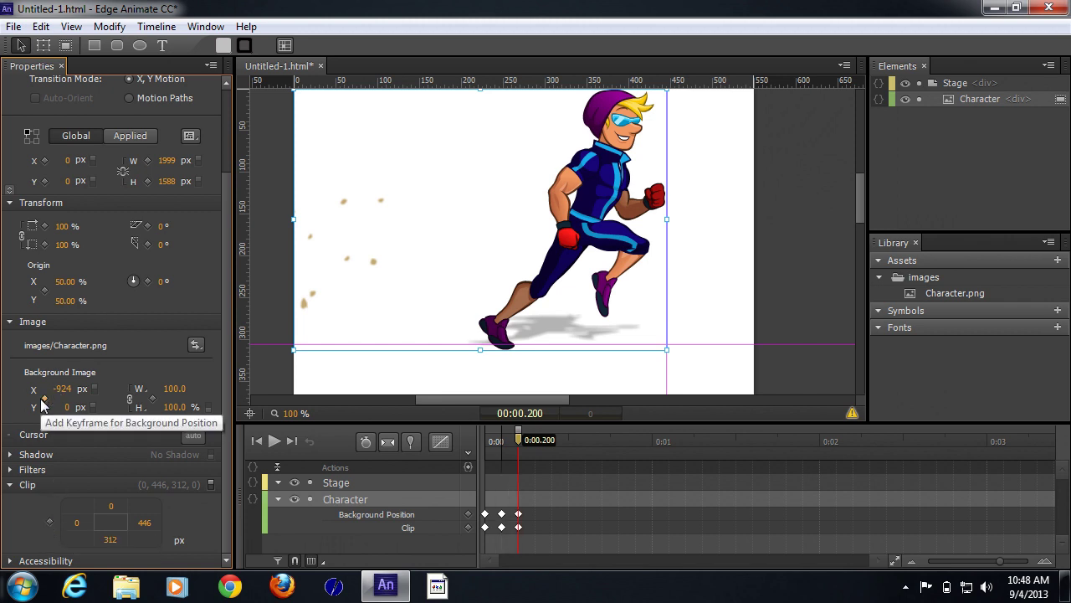
pyautogui.moveTo(520, 439); pyautogui.dragTo(486, 444)
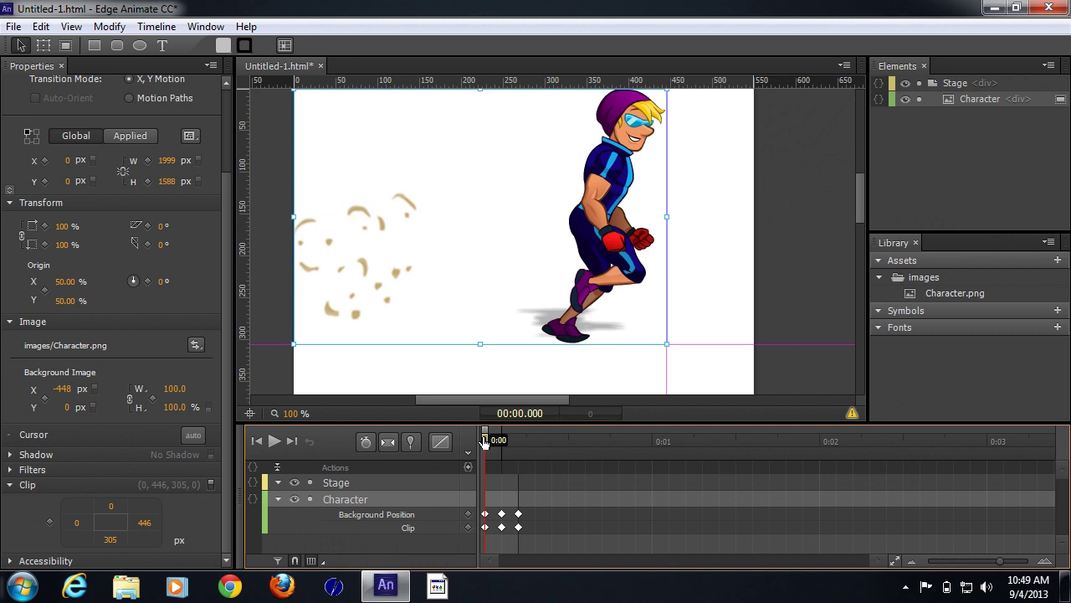
# Step: Key the 0:00.300 sprite frame at background X -1399
pyautogui.moveTo(484, 442); pyautogui.dragTo(534, 441)
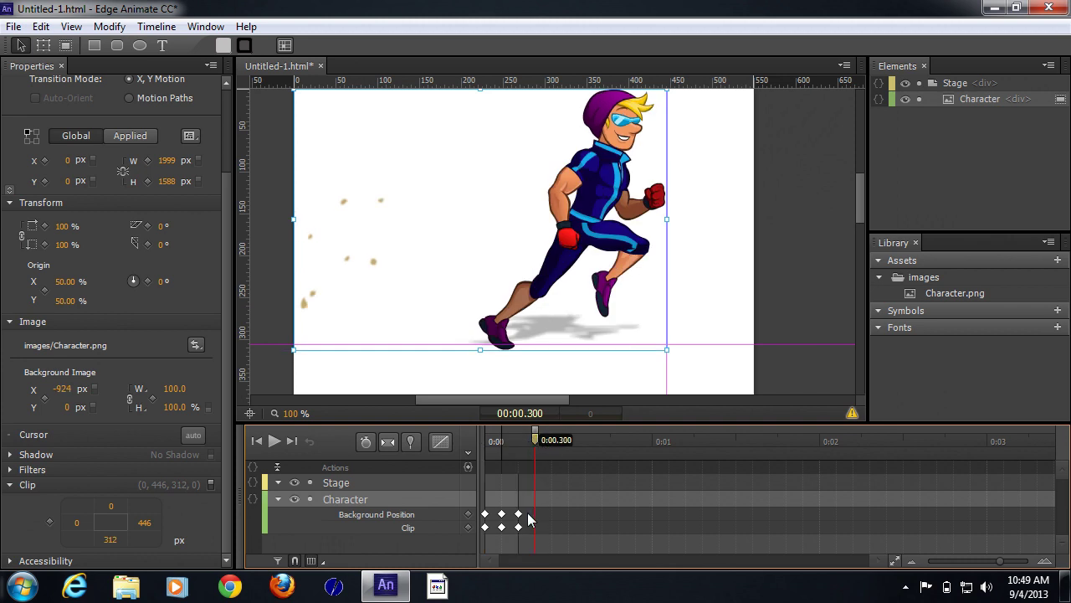
pyautogui.moveTo(62, 389)
pyautogui.mouseDown()
pyautogui.moveTo(92, 390)
pyautogui.moveTo(3, 384)
pyautogui.moveTo(47, 388)
pyautogui.mouseUp()
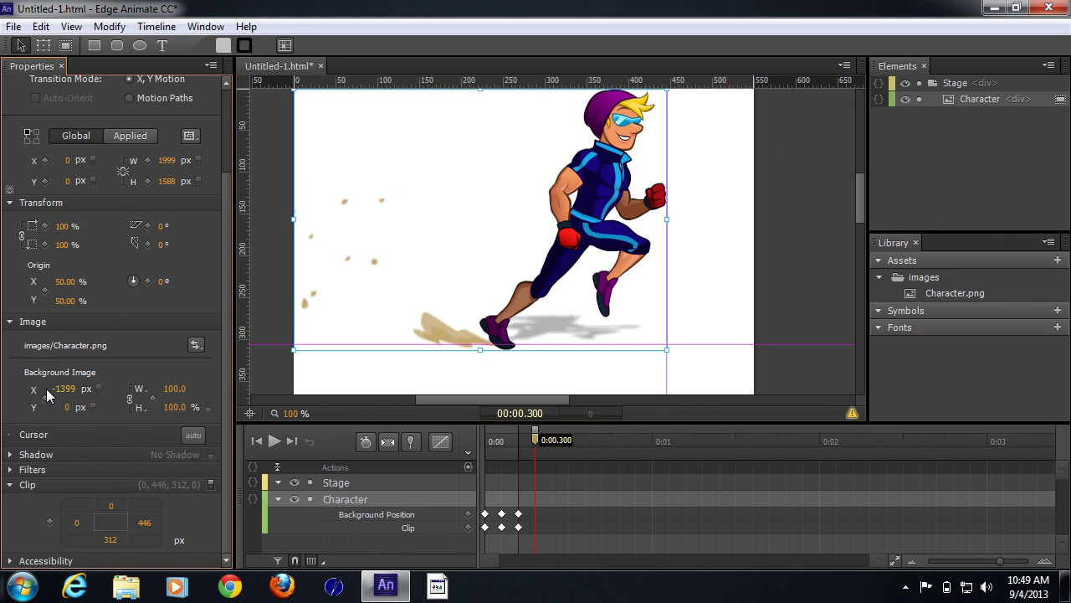
pyautogui.click(45, 398)
pyautogui.moveTo(542, 439)
pyautogui.mouseDown()
pyautogui.moveTo(486, 442)
pyautogui.moveTo(548, 447)
pyautogui.mouseUp()
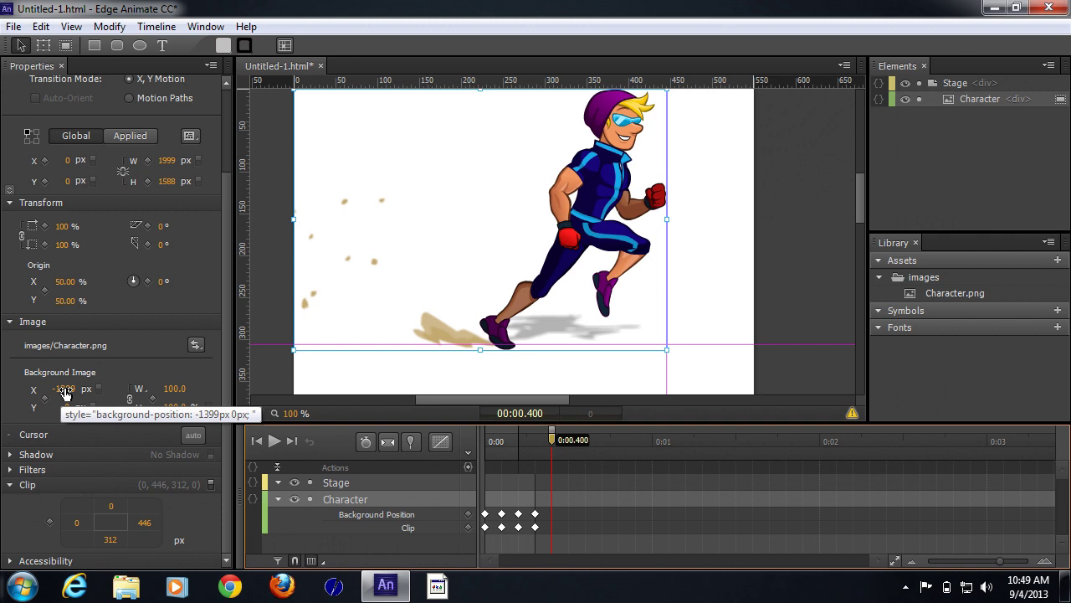
# Step: At 0:00.400, reset background X to 0 px
pyautogui.moveTo(65, 392); pyautogui.dragTo(3, 387)
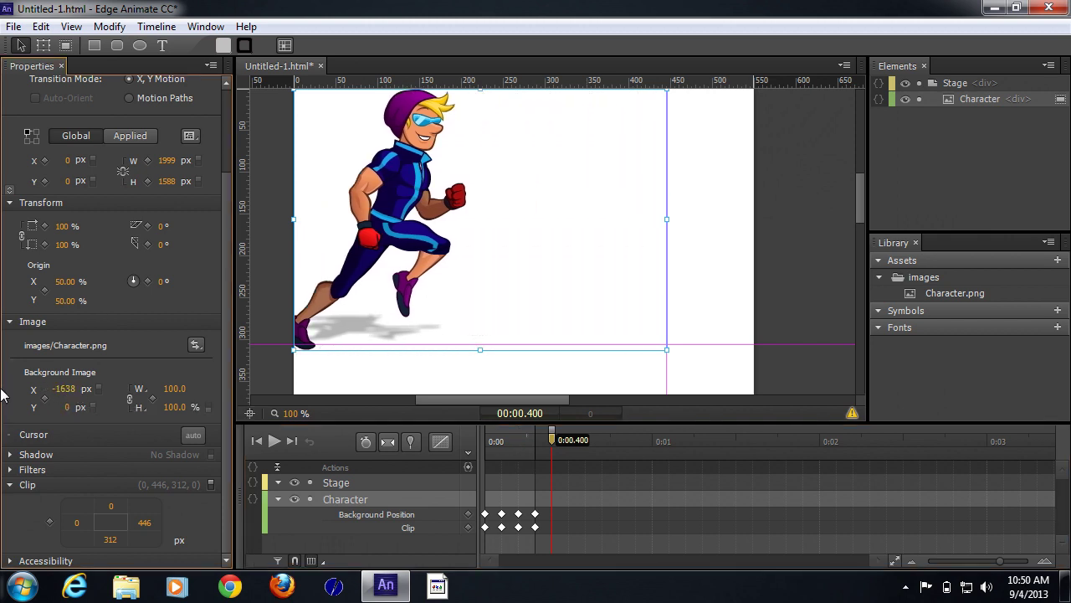
pyautogui.click(65, 390)
pyautogui.write('0')
pyautogui.press('Return')
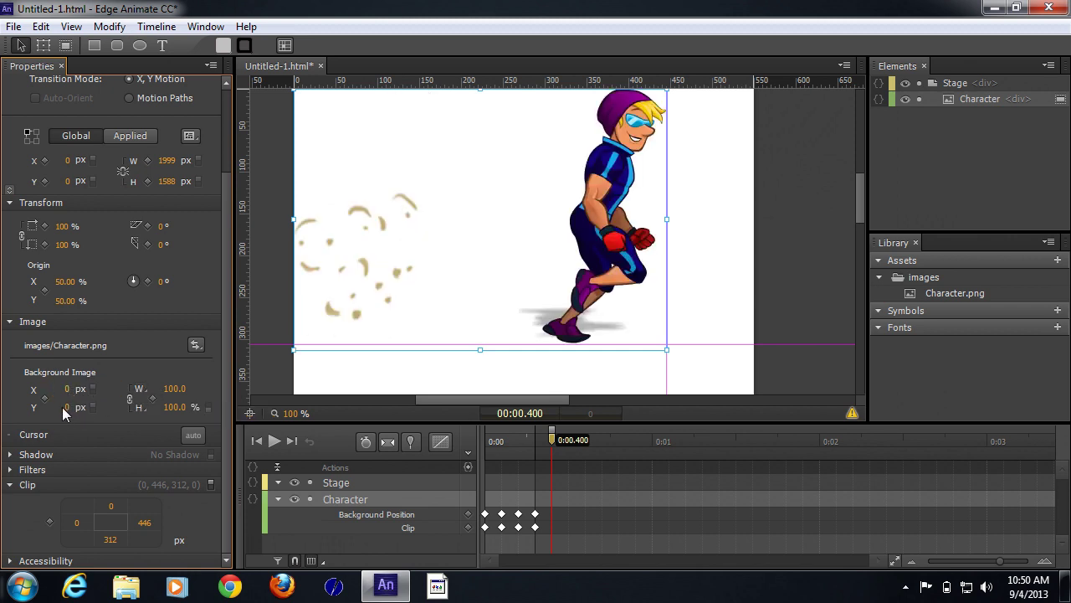
# Step: Set background Y to -319 to show the second sprite row
pyautogui.moveTo(64, 405); pyautogui.dragTo(27, 408)
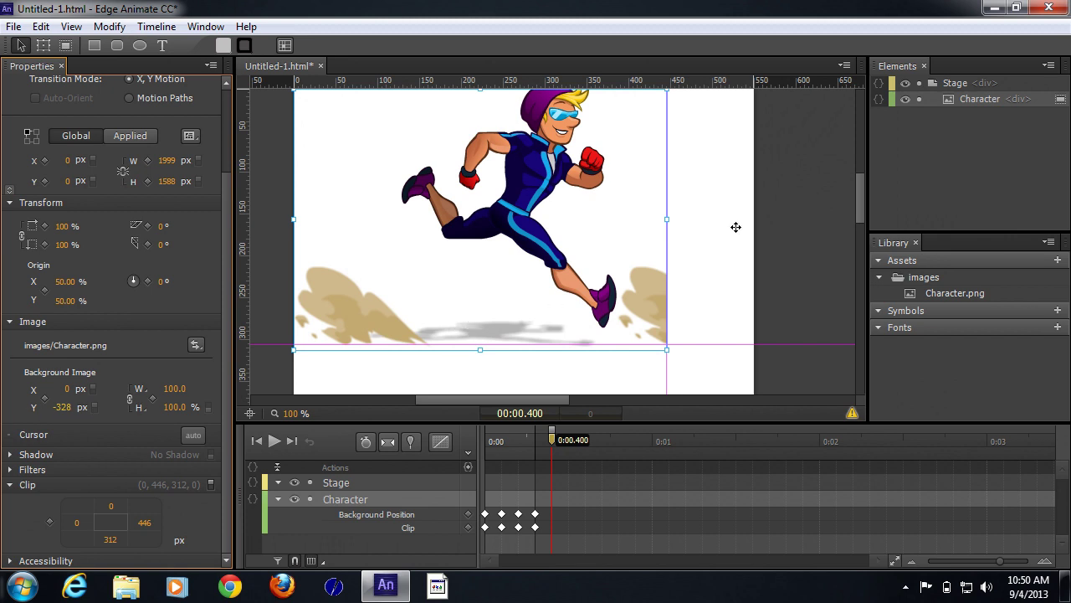
pyautogui.moveTo(67, 407); pyautogui.dragTo(78, 410)
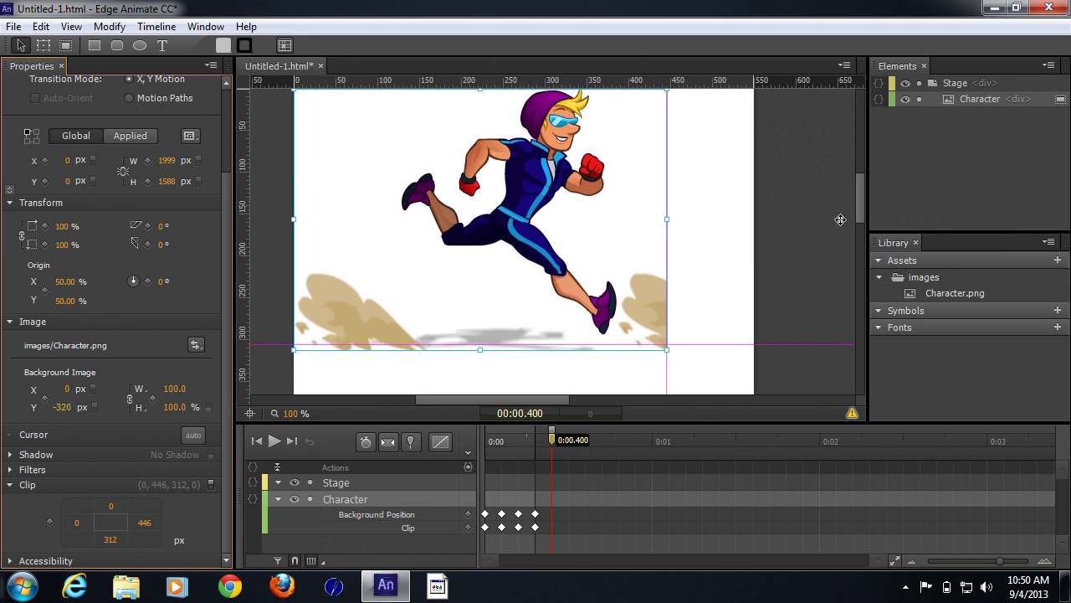
pyautogui.scroll(1, 800, 234)
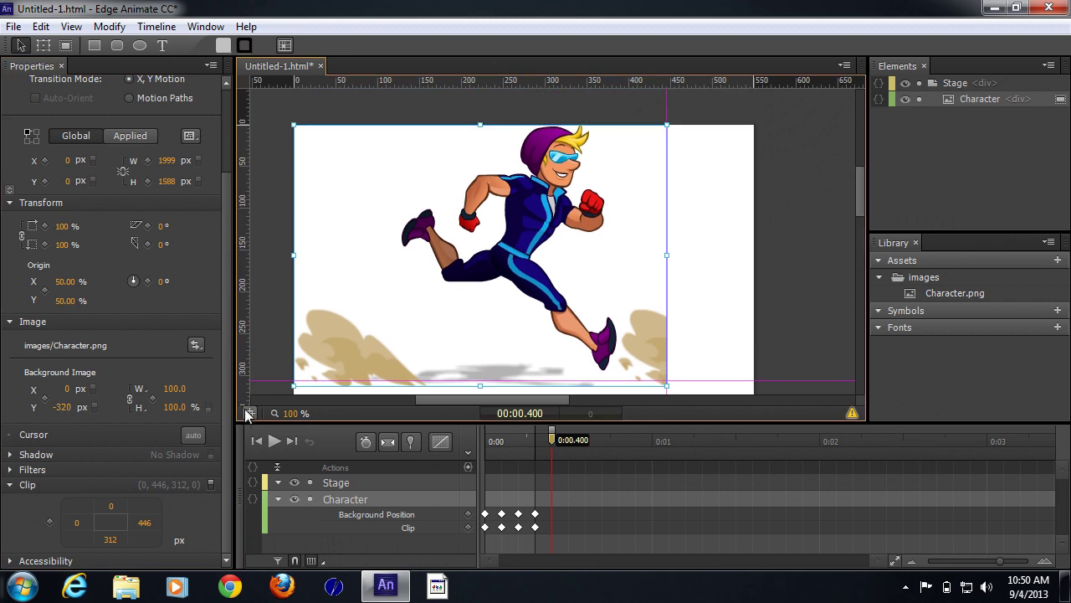
pyautogui.moveTo(63, 408); pyautogui.dragTo(64, 409)
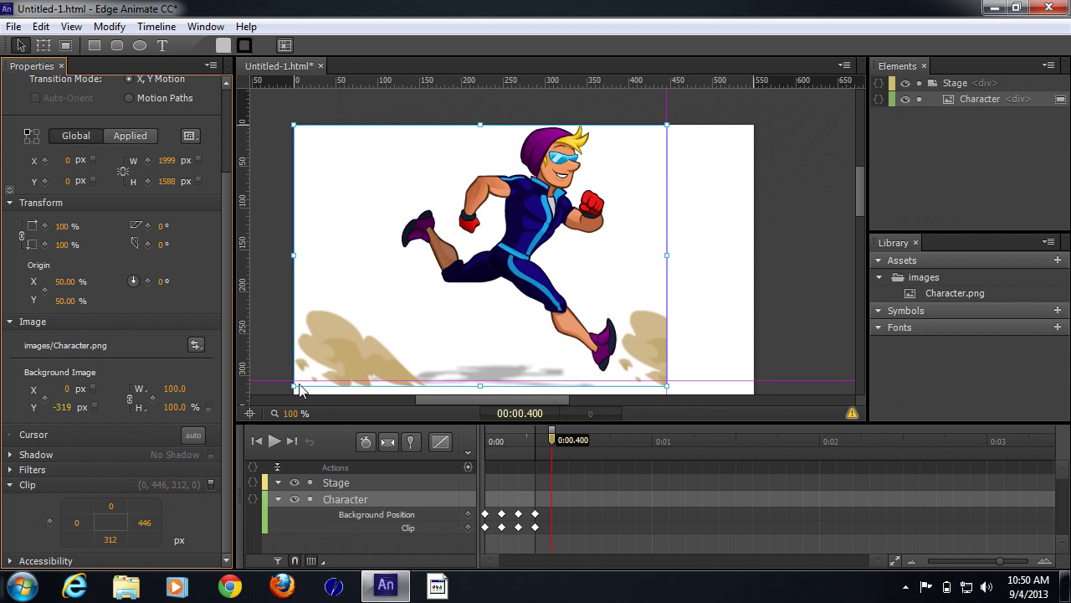
pyautogui.moveTo(860, 201); pyautogui.dragTo(862, 214)
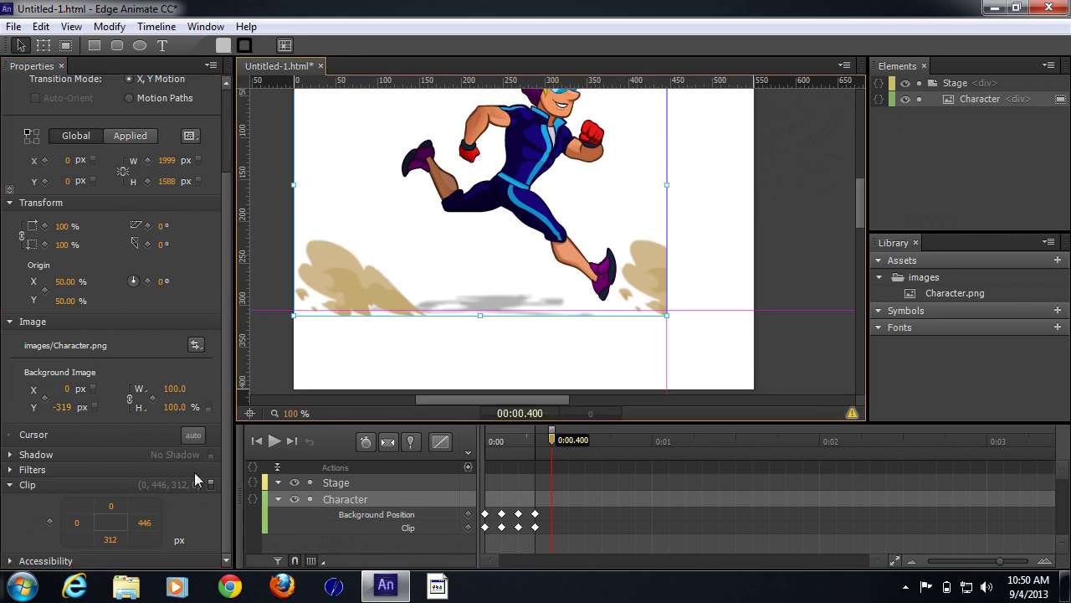
# Step: Set the clip to bottom 316 and right 389, and key it at 0:00.400
pyautogui.moveTo(106, 540)
pyautogui.mouseDown()
pyautogui.moveTo(121, 539)
pyautogui.moveTo(112, 539)
pyautogui.mouseUp()
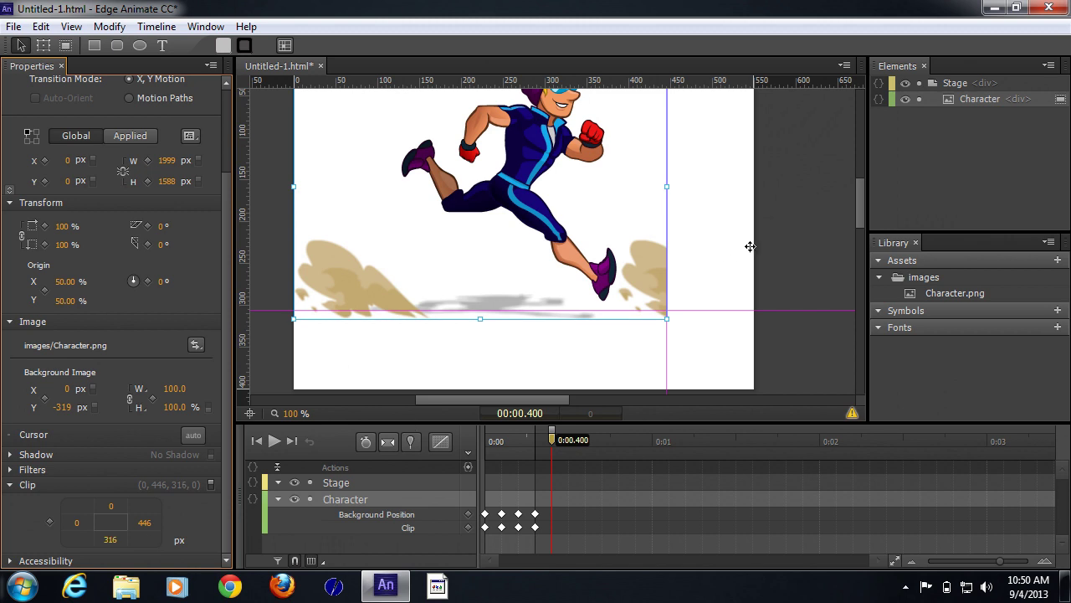
pyautogui.scroll(2, 863, 206)
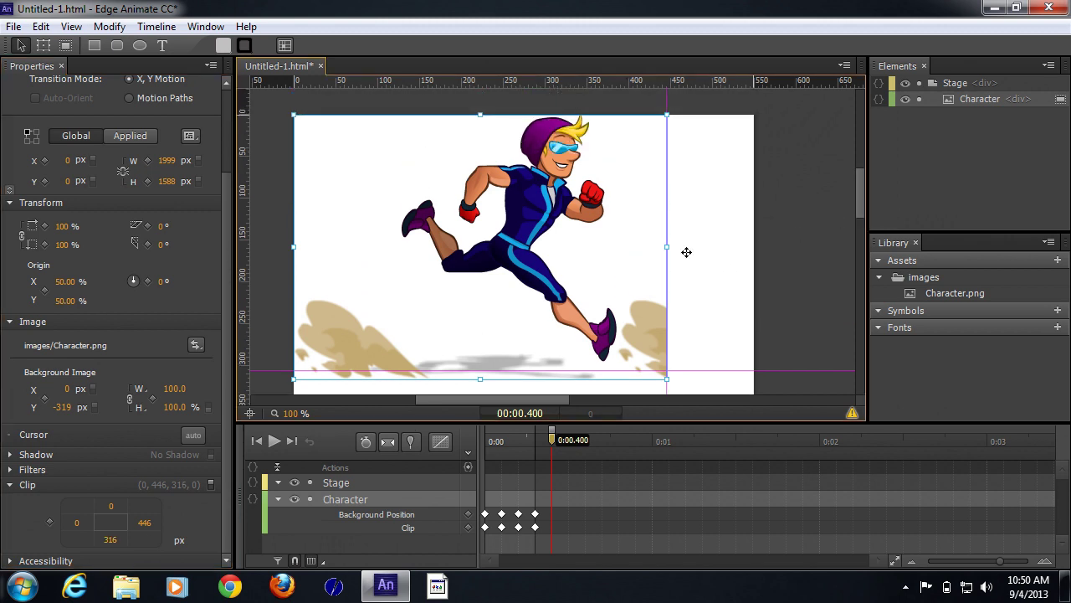
pyautogui.moveTo(143, 523); pyautogui.dragTo(98, 523)
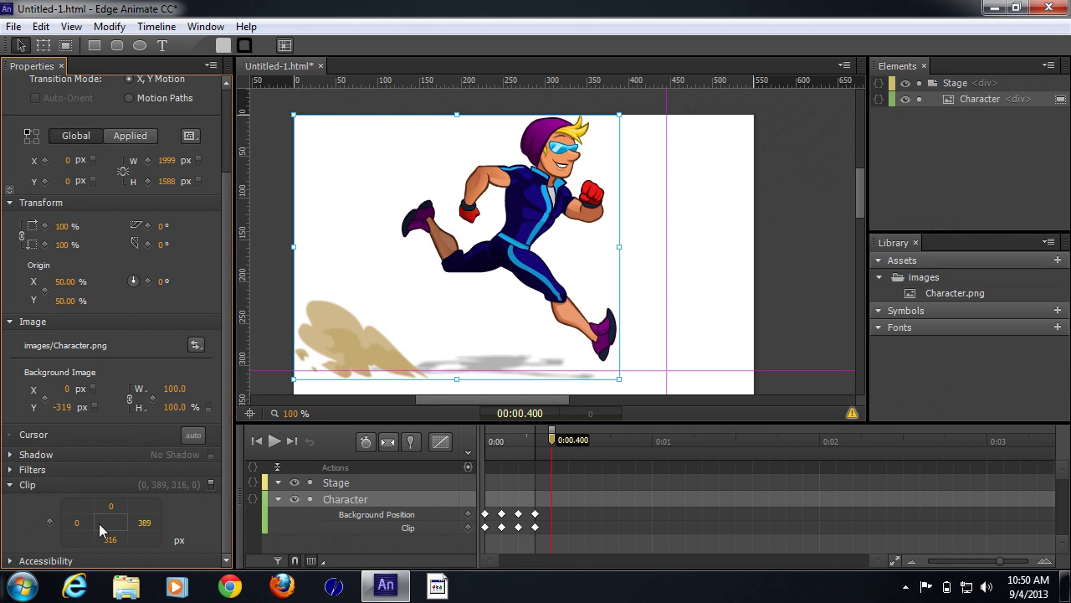
pyautogui.click(49, 522)
# Step: Scrub the run cycle from 0.1 s to check poses, then preview it in Chrome
pyautogui.click(502, 441)
pyautogui.moveTo(503, 445)
pyautogui.mouseDown()
pyautogui.moveTo(487, 447)
pyautogui.moveTo(552, 451)
pyautogui.moveTo(490, 447)
pyautogui.mouseUp()
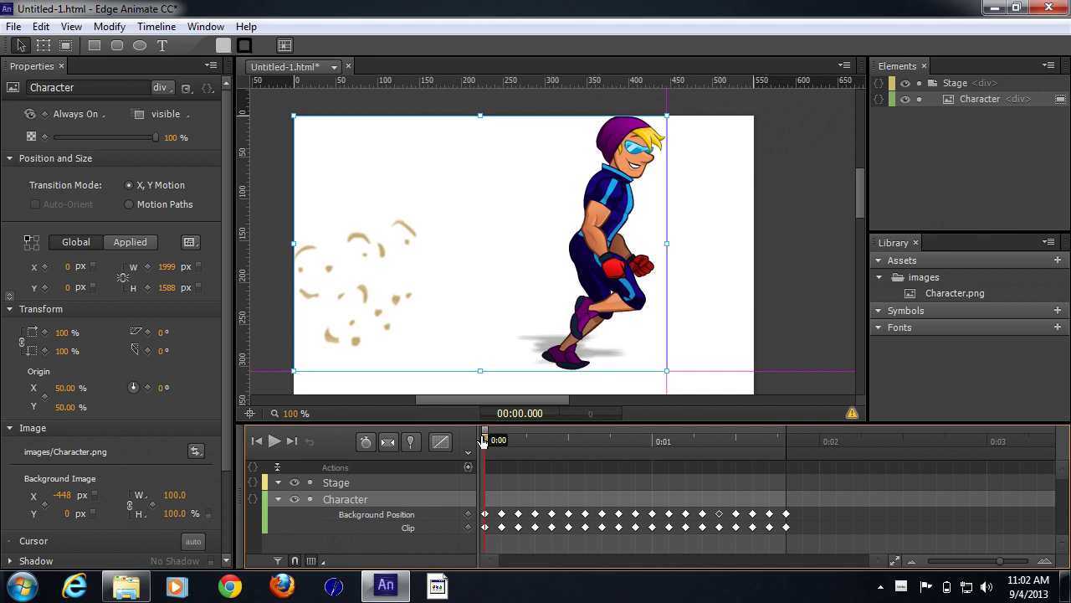
pyautogui.hotkey('ctrl', 'Return')
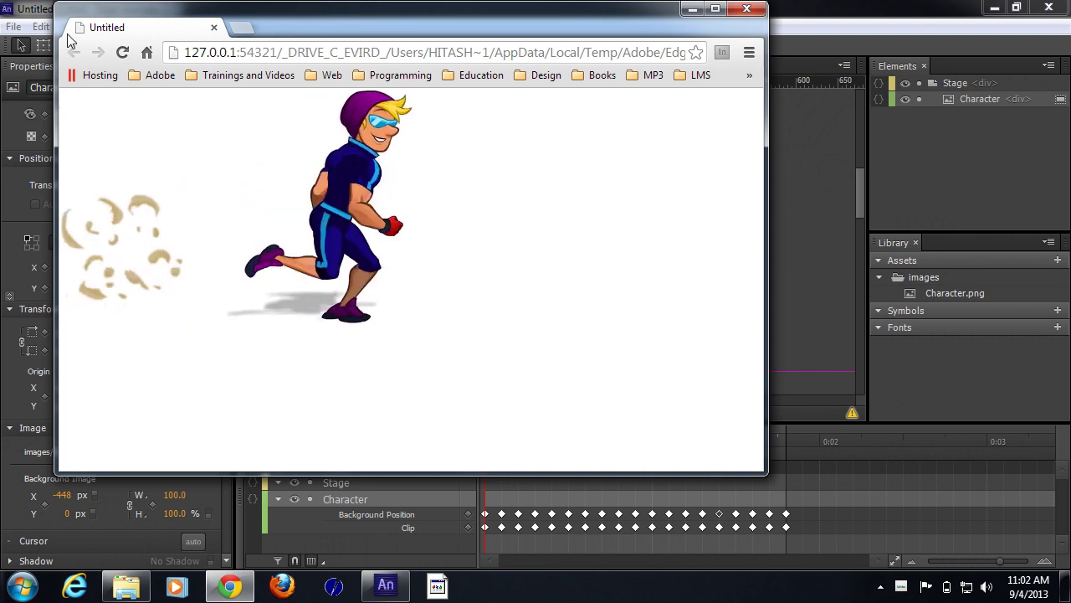
pyautogui.hotkey('alt', 'Tab')
pyautogui.click(617, 299)
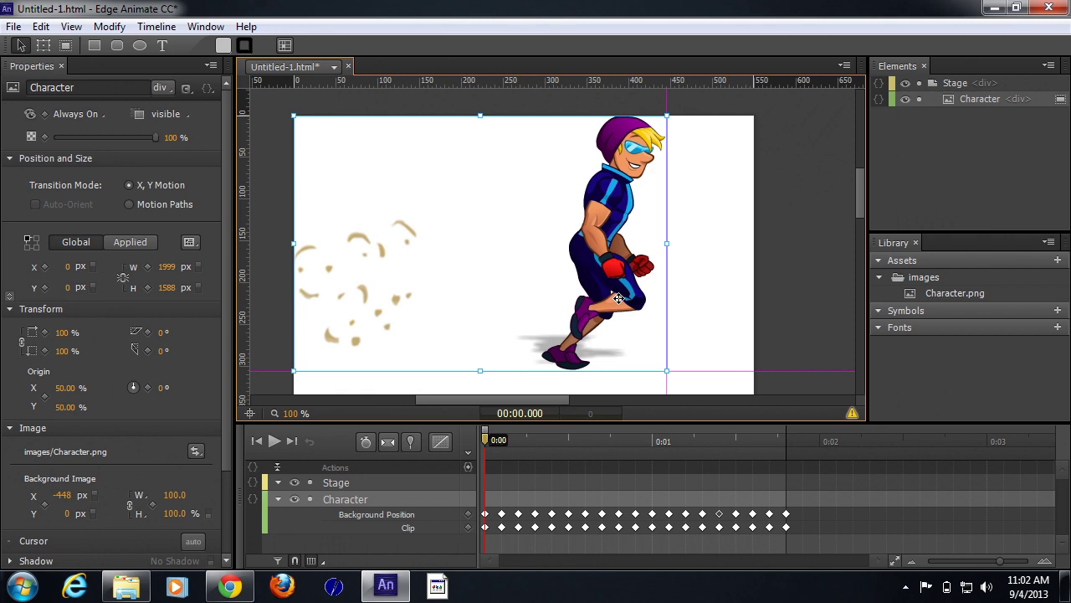
pyautogui.rightClick(618, 298)
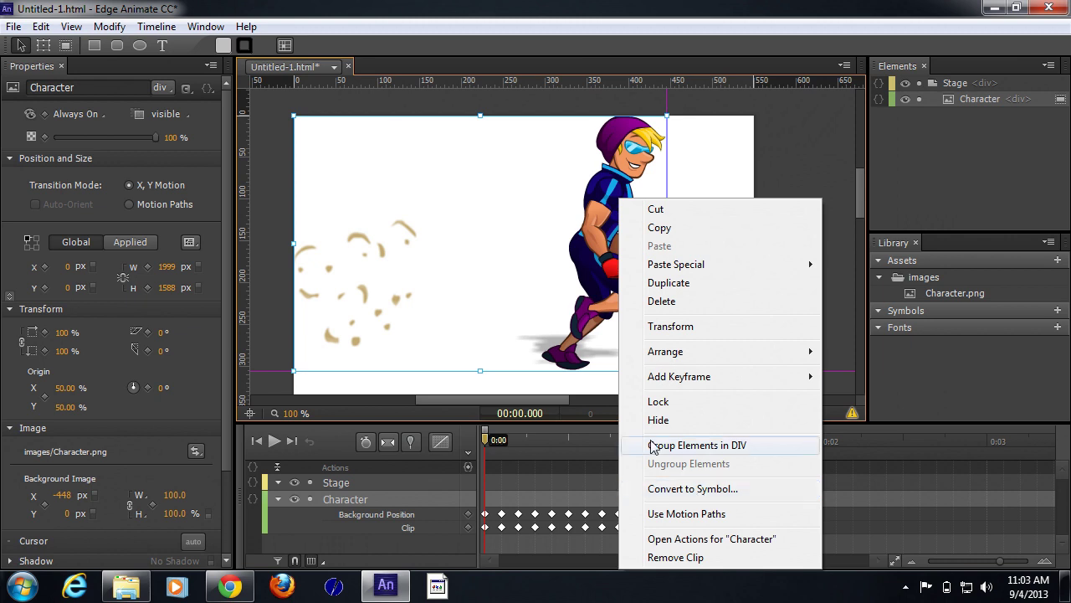
pyautogui.click(790, 161)
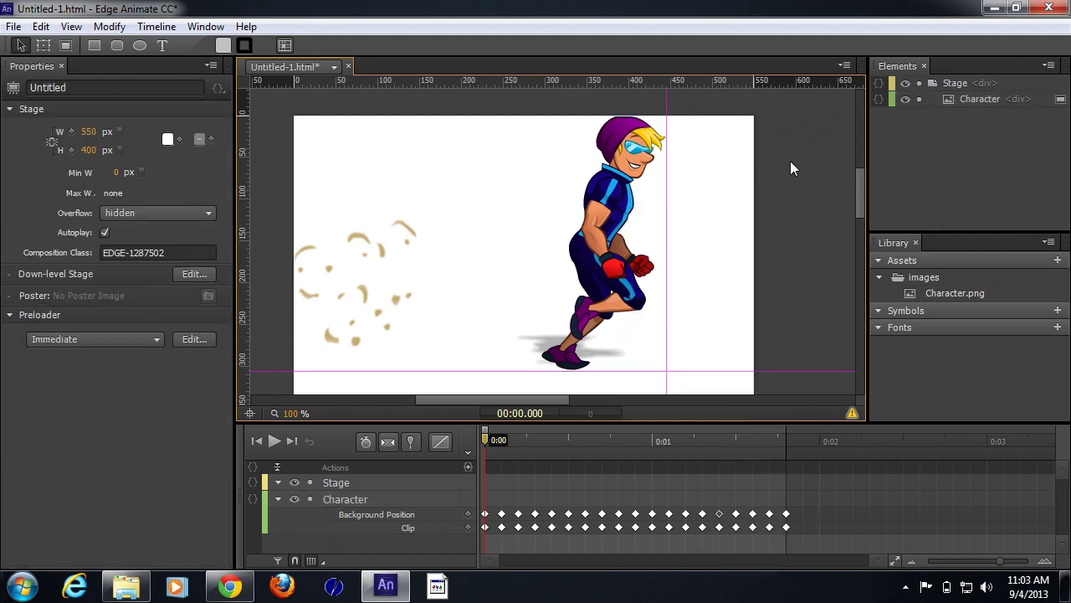